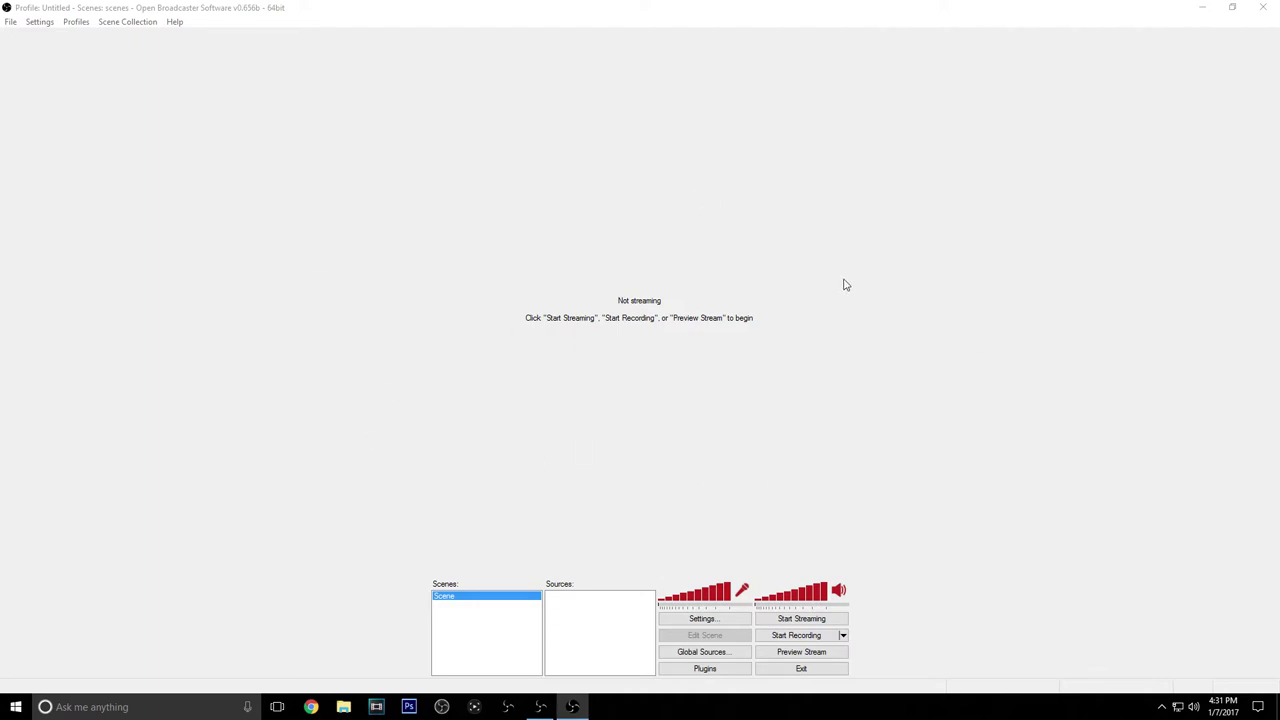
- Create a new scene called STREAM beneath the default Scene
click(458, 617)
right_click(459, 602)
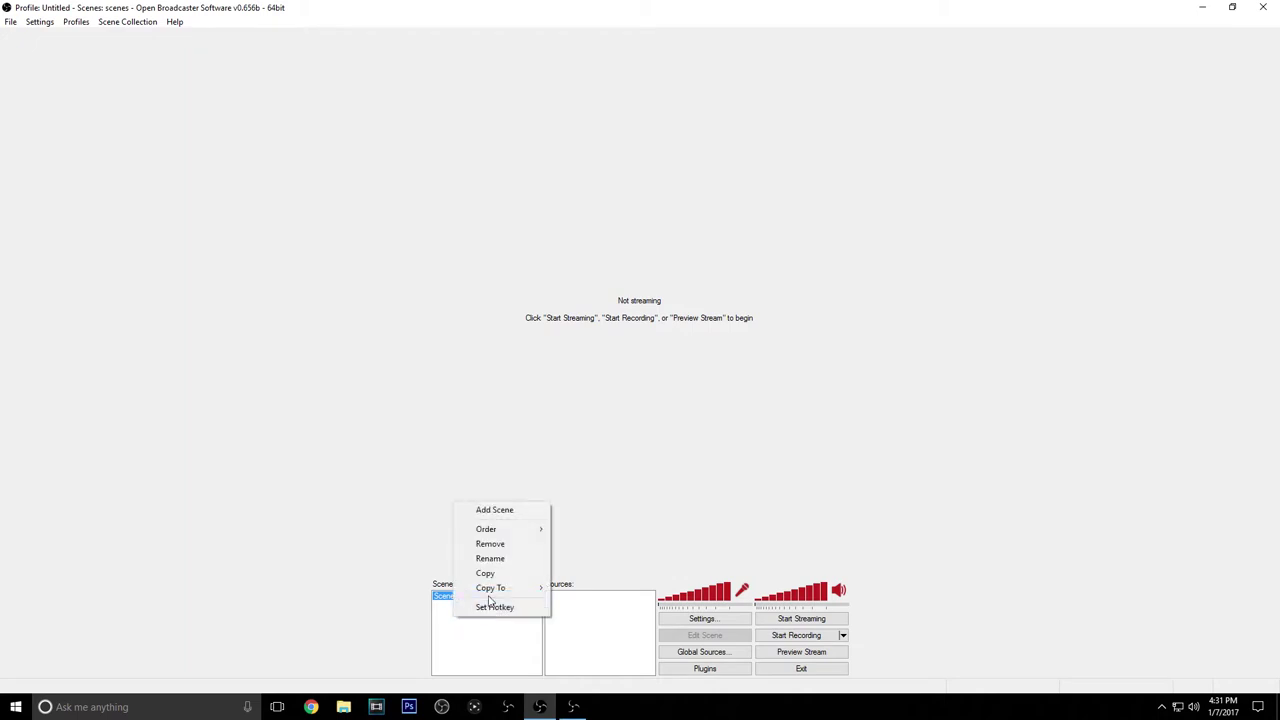
click(490, 509)
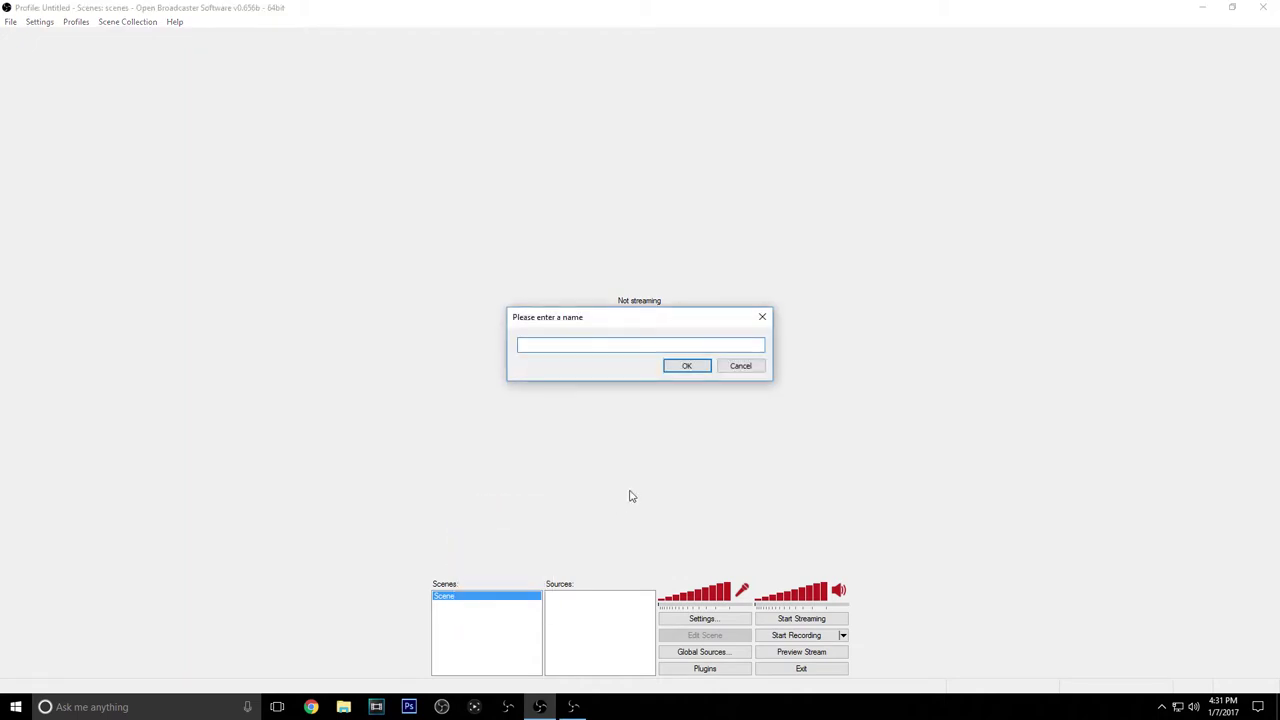
key(Return)
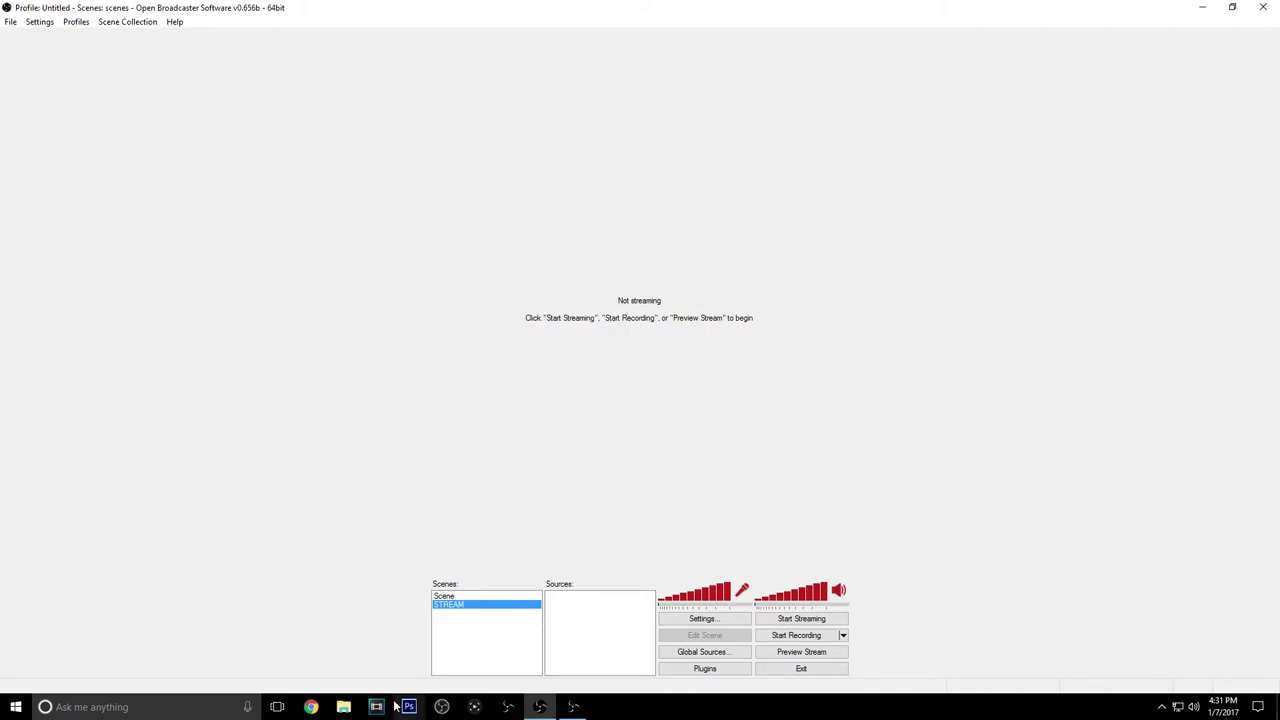
click(311, 707)
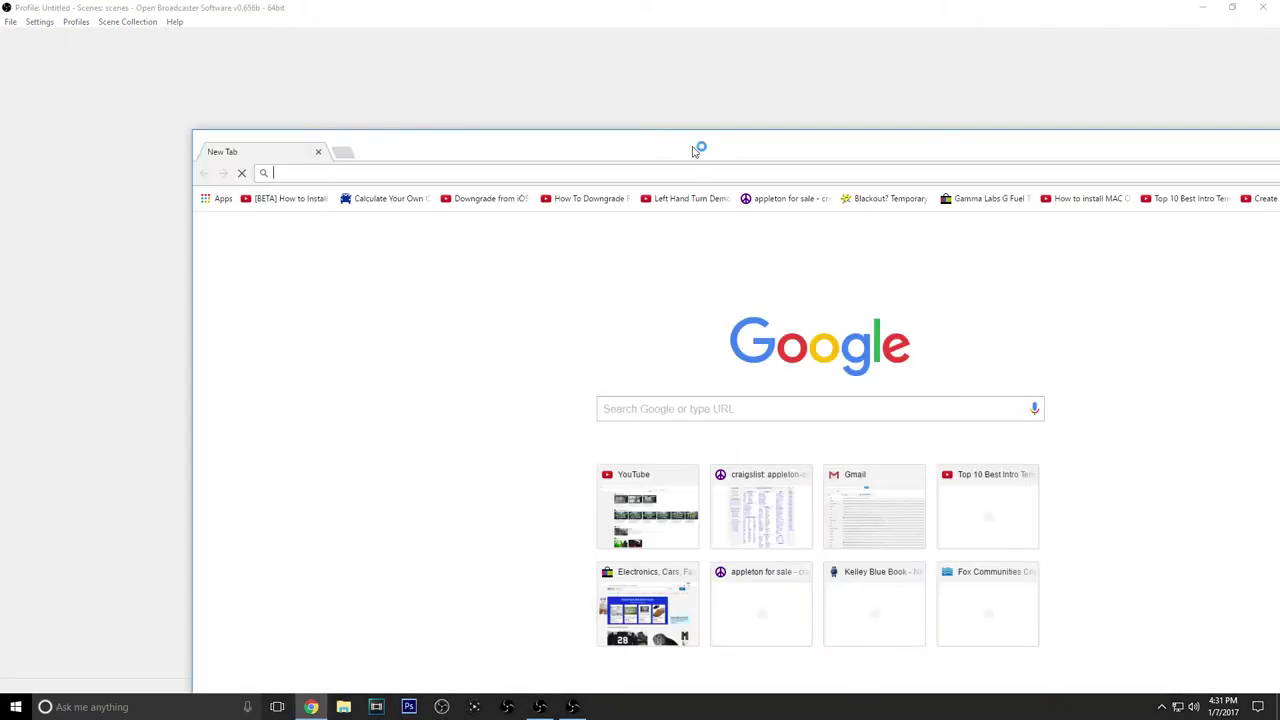
double_click(700, 148)
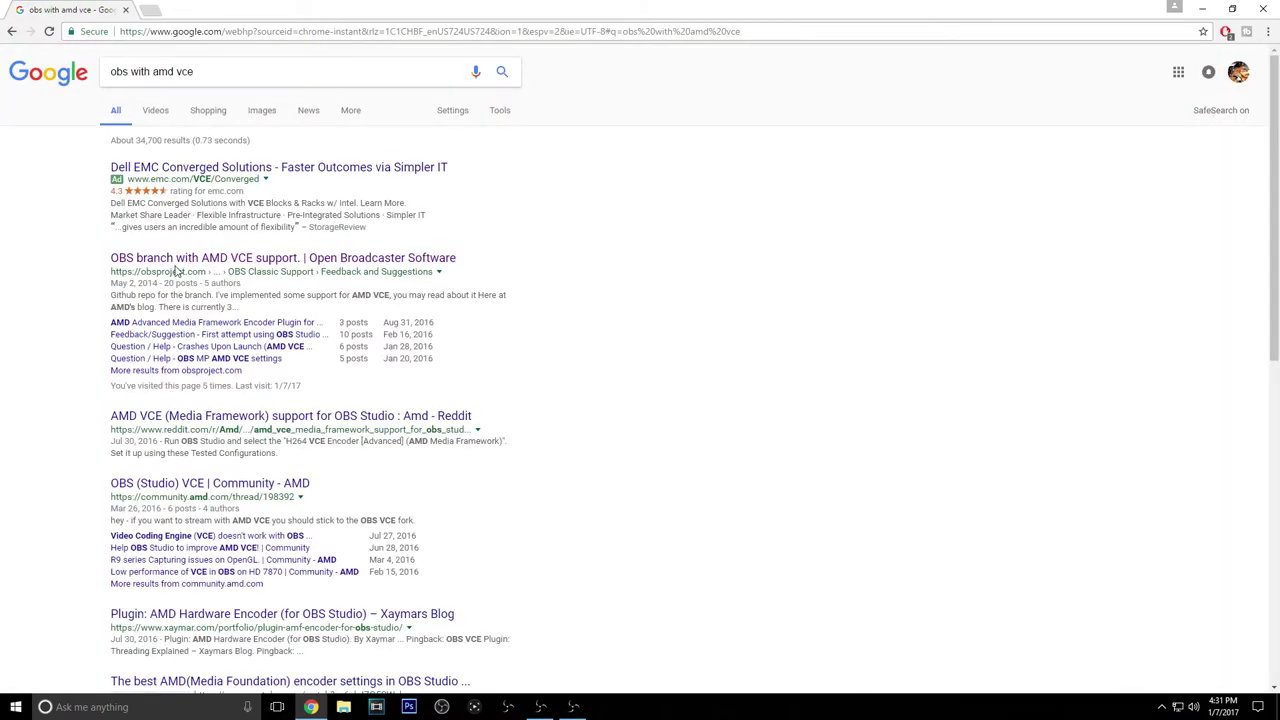
click(180, 259)
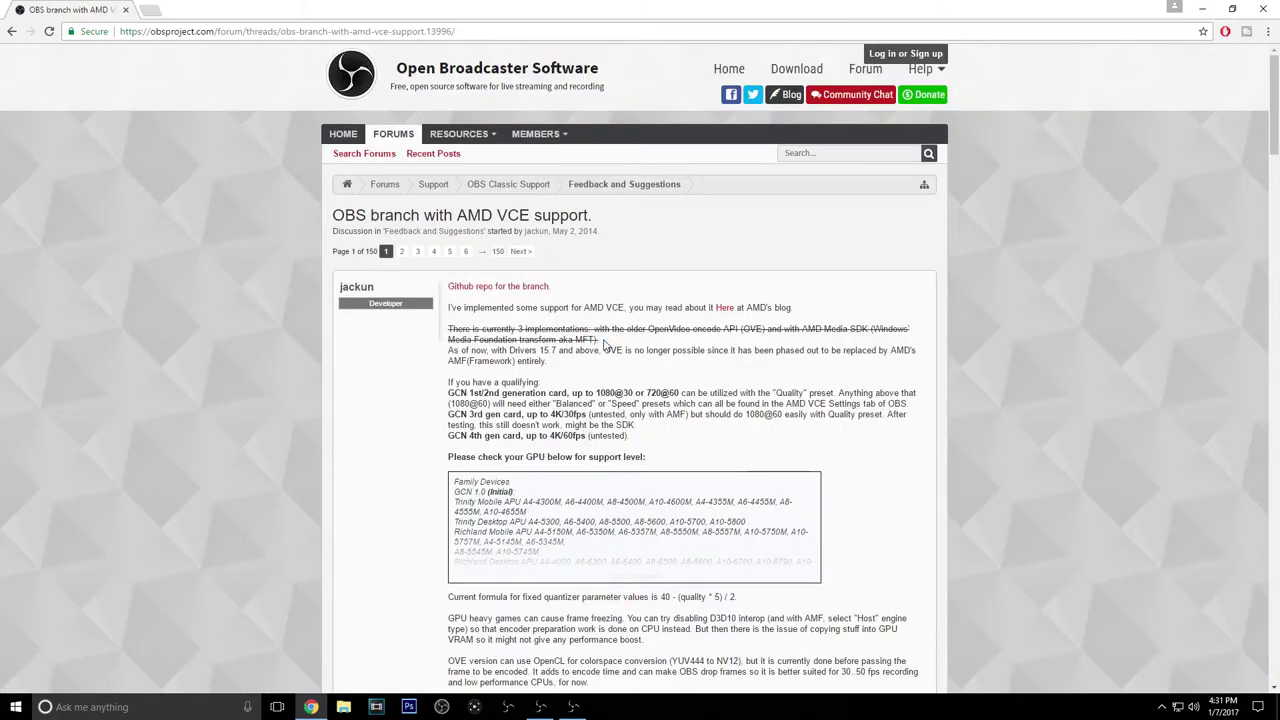
scroll(604, 345, down, 8)
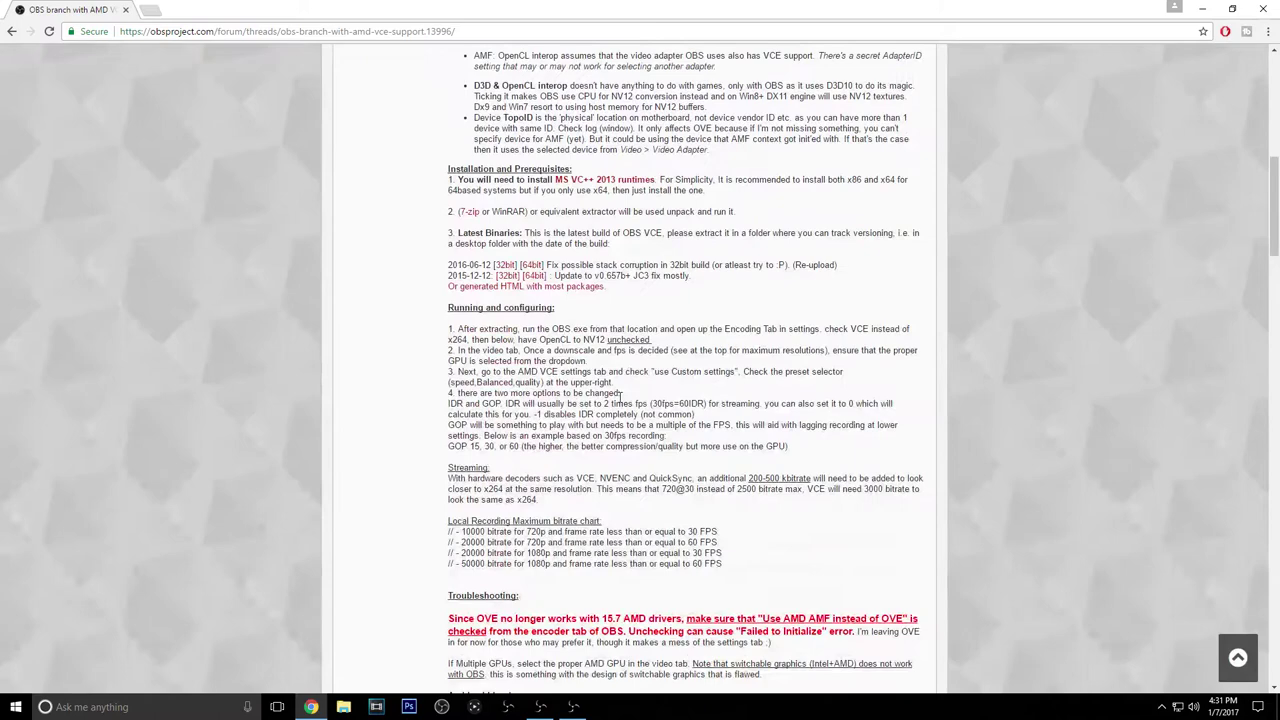
scroll(610, 397, down, 3)
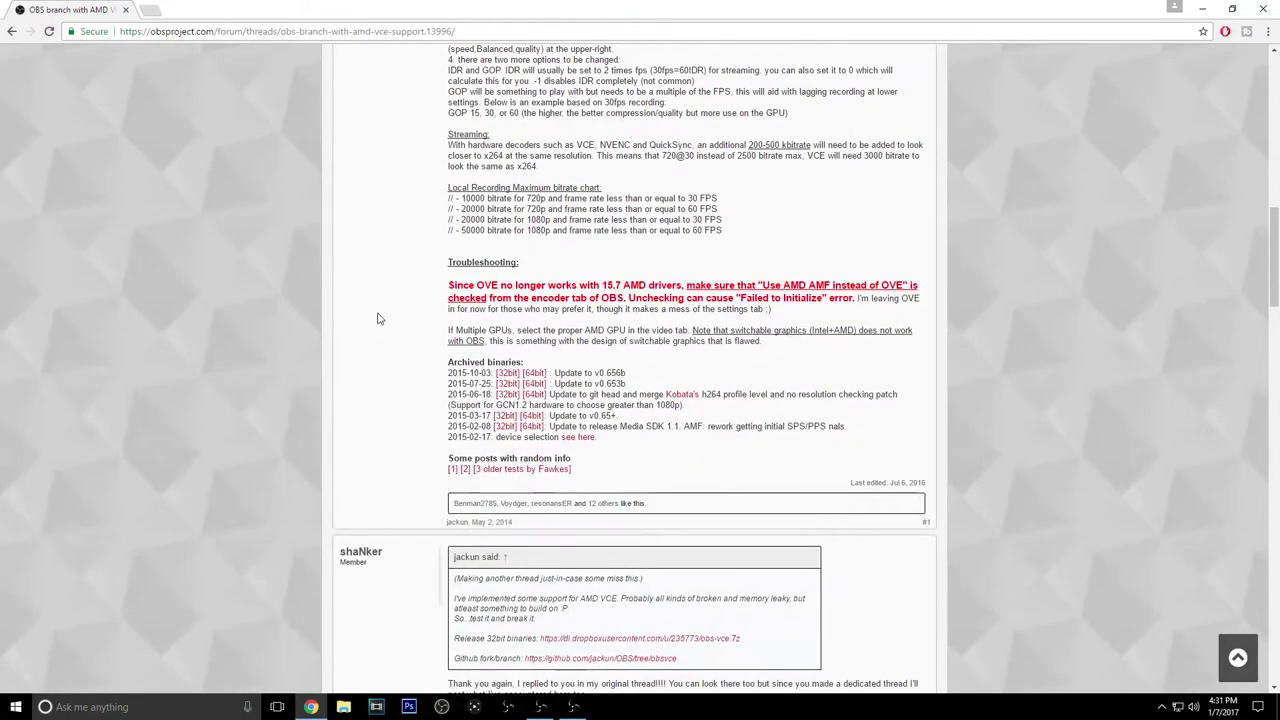
drag(765, 232, 396, 225)
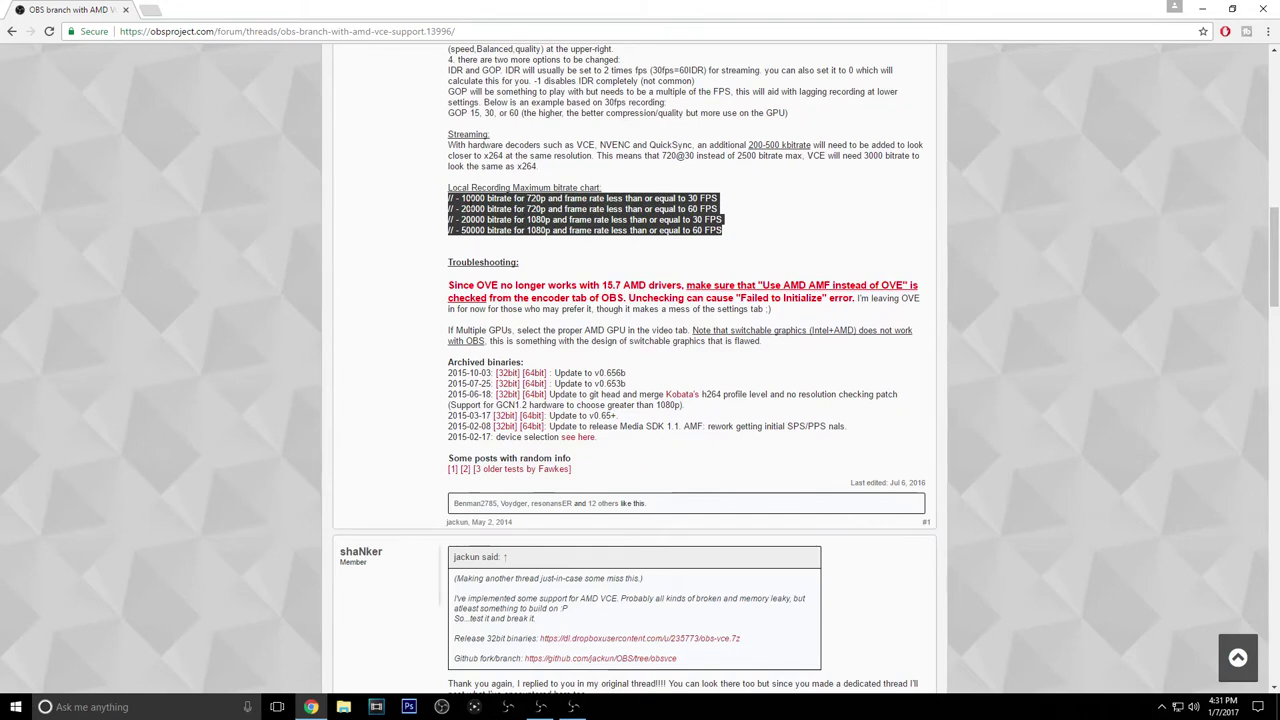
click(346, 317)
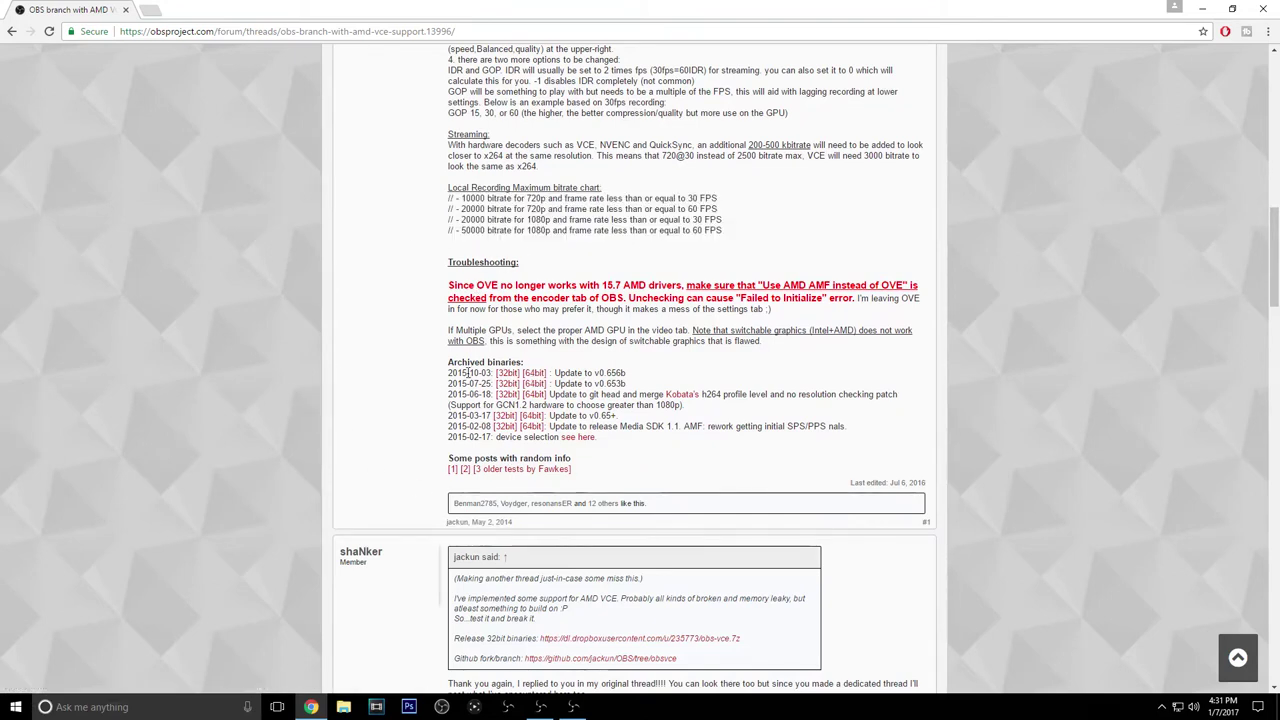
mouse_move(517, 374)
mouse_down()
mouse_move(437, 374)
mouse_move(494, 372)
mouse_up()
click(449, 372)
click(587, 372)
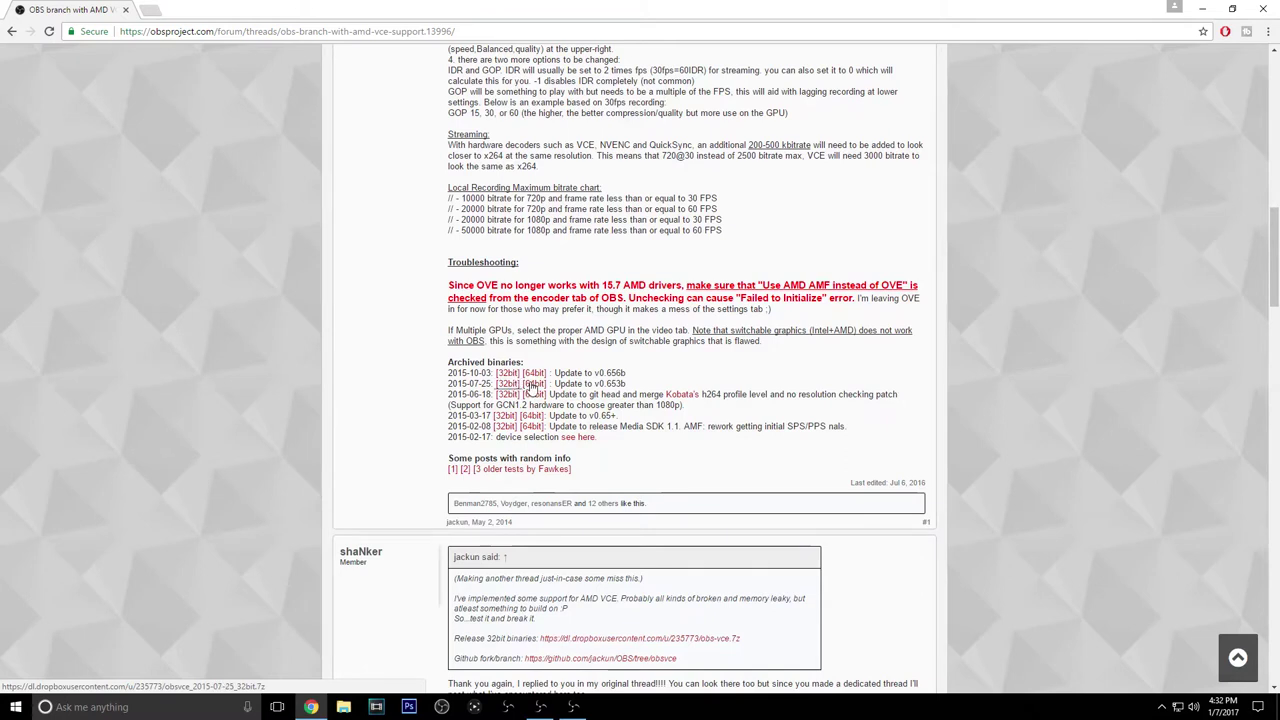
click(669, 376)
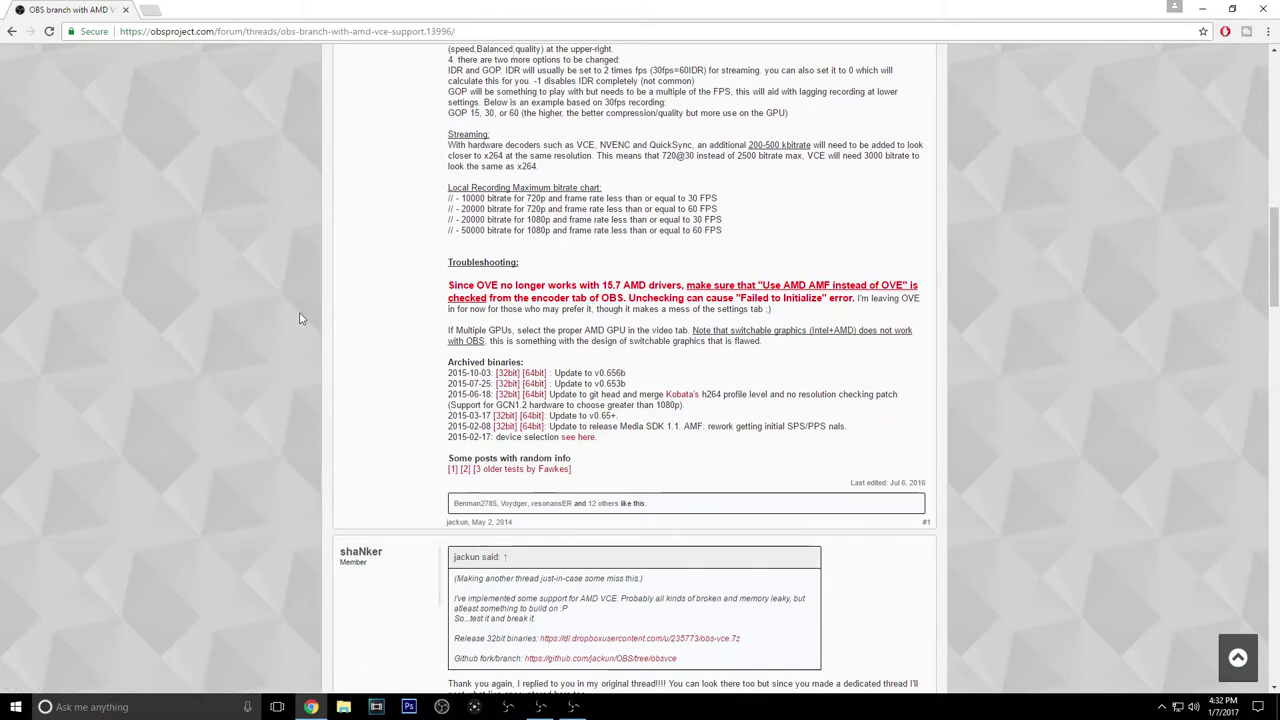
drag(596, 373, 637, 374)
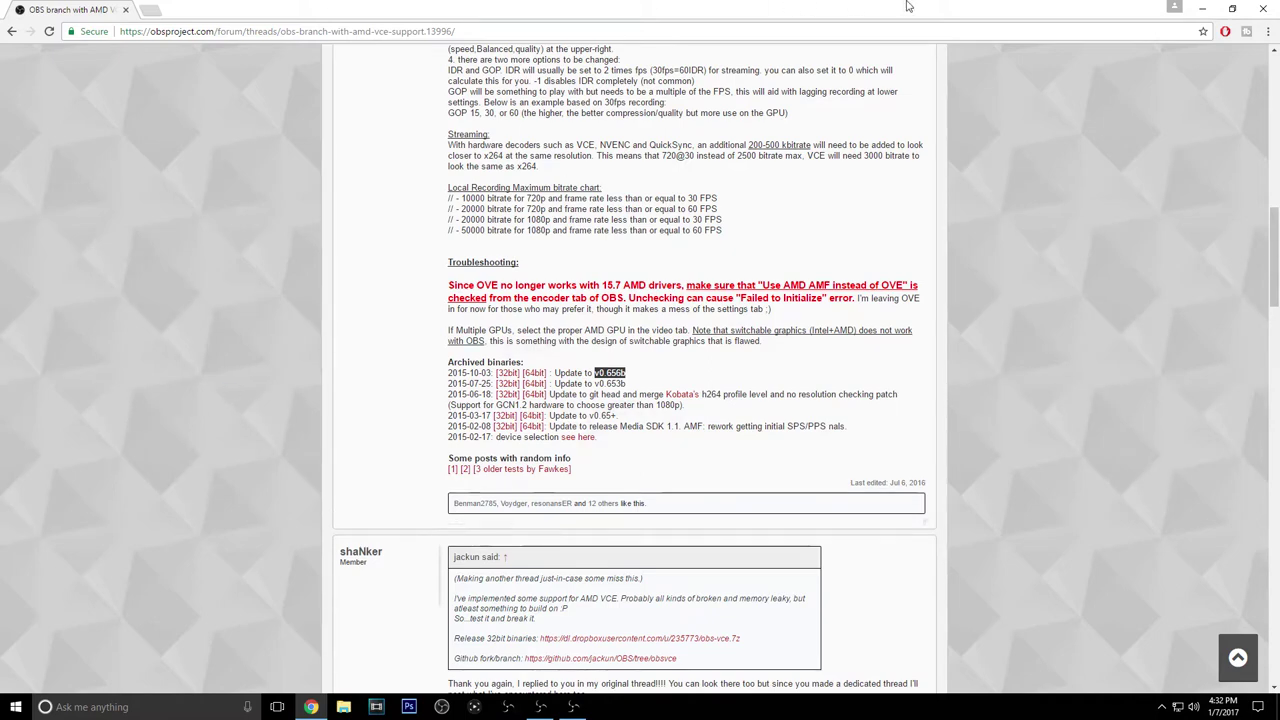
click(1262, 8)
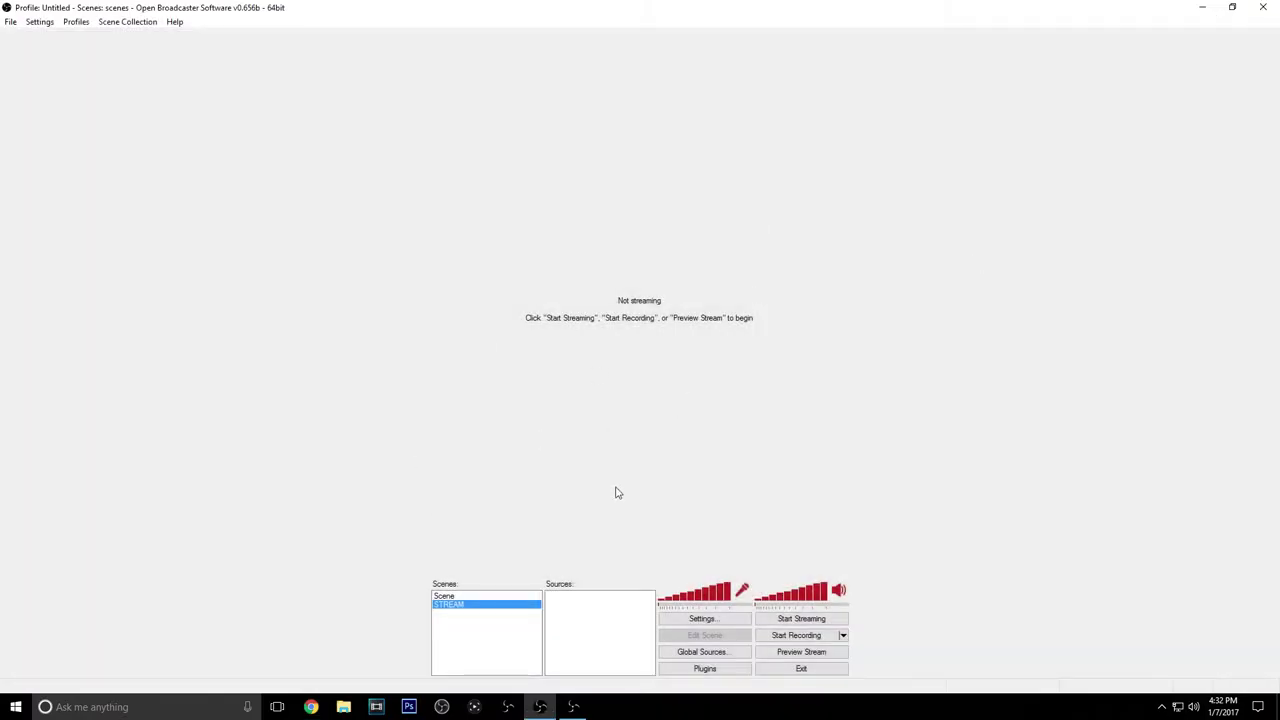
double_click(569, 7)
double_click(77, 252)
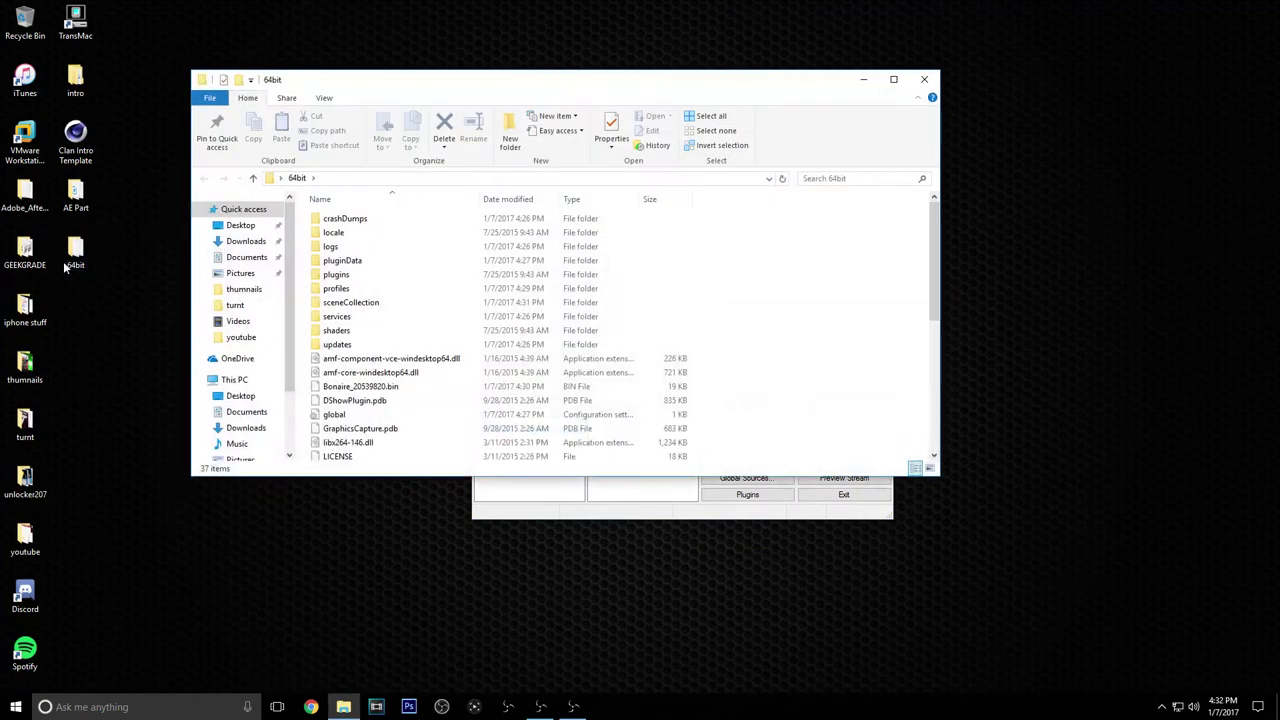
scroll(420, 390, down, 6)
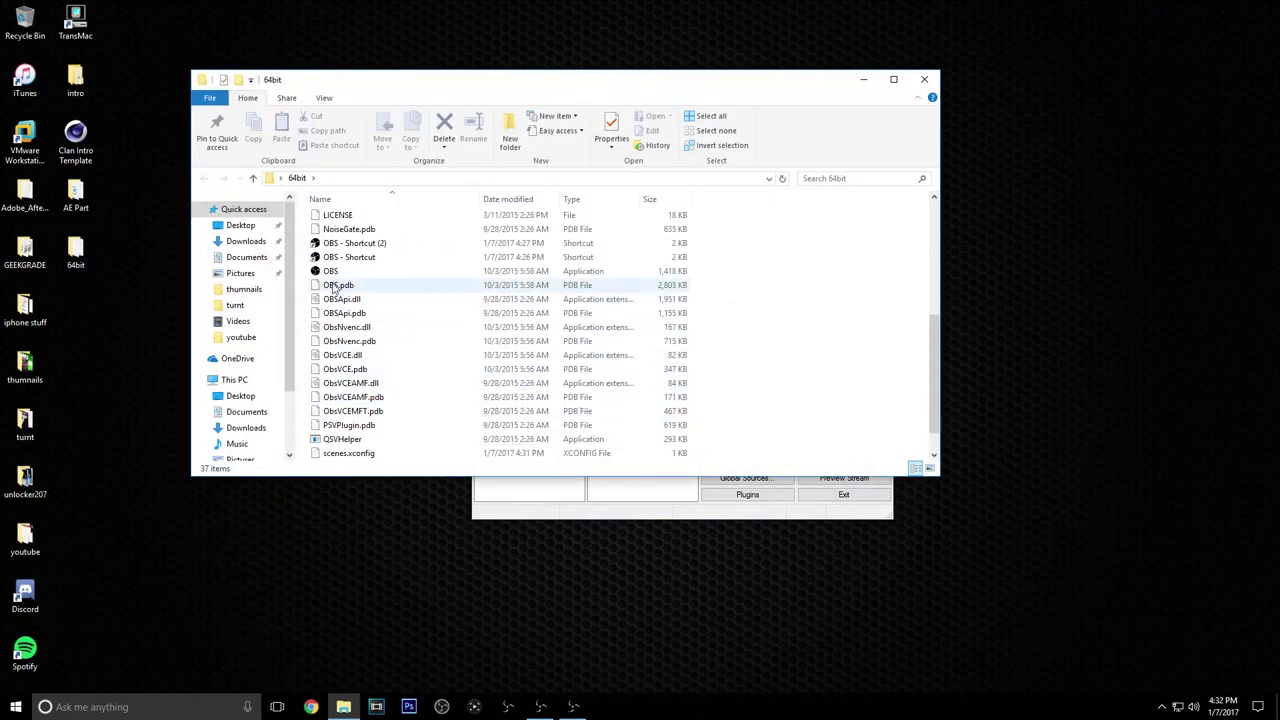
click(924, 79)
- Maximize OBS and delete the default Scene, leaving only STREAM
key(super+Up)
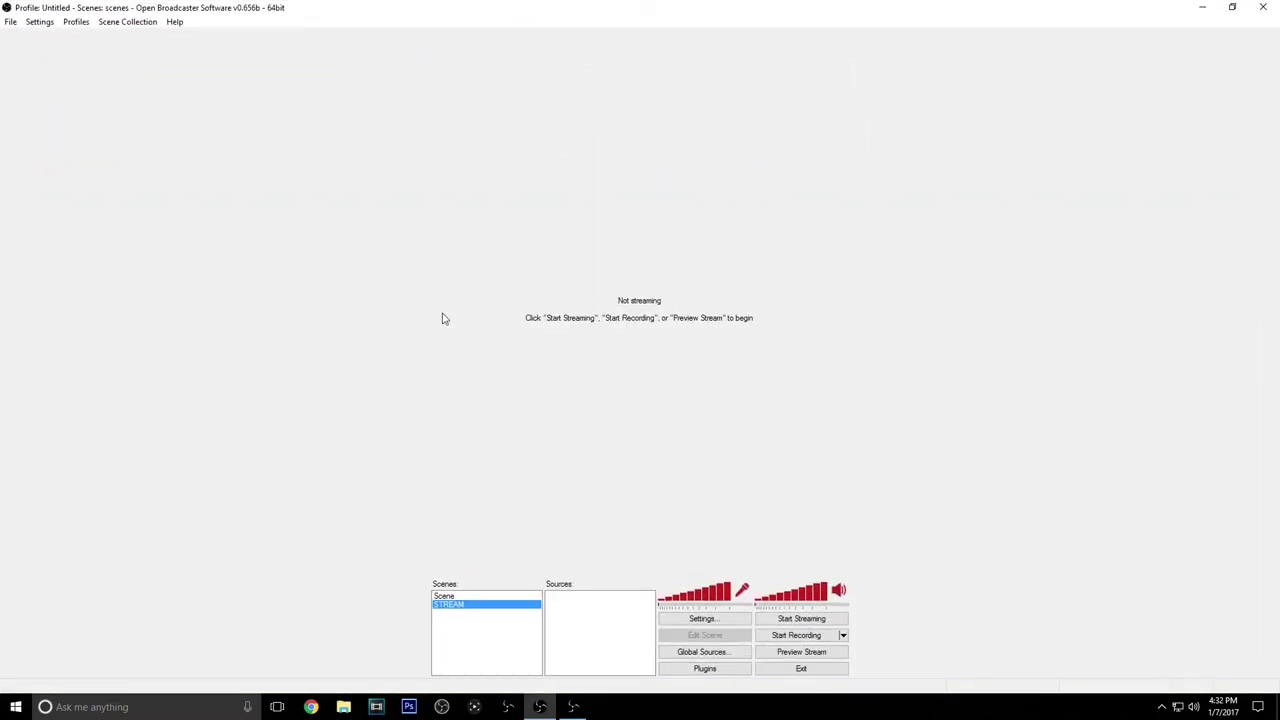
right_click(464, 597)
click(506, 520)
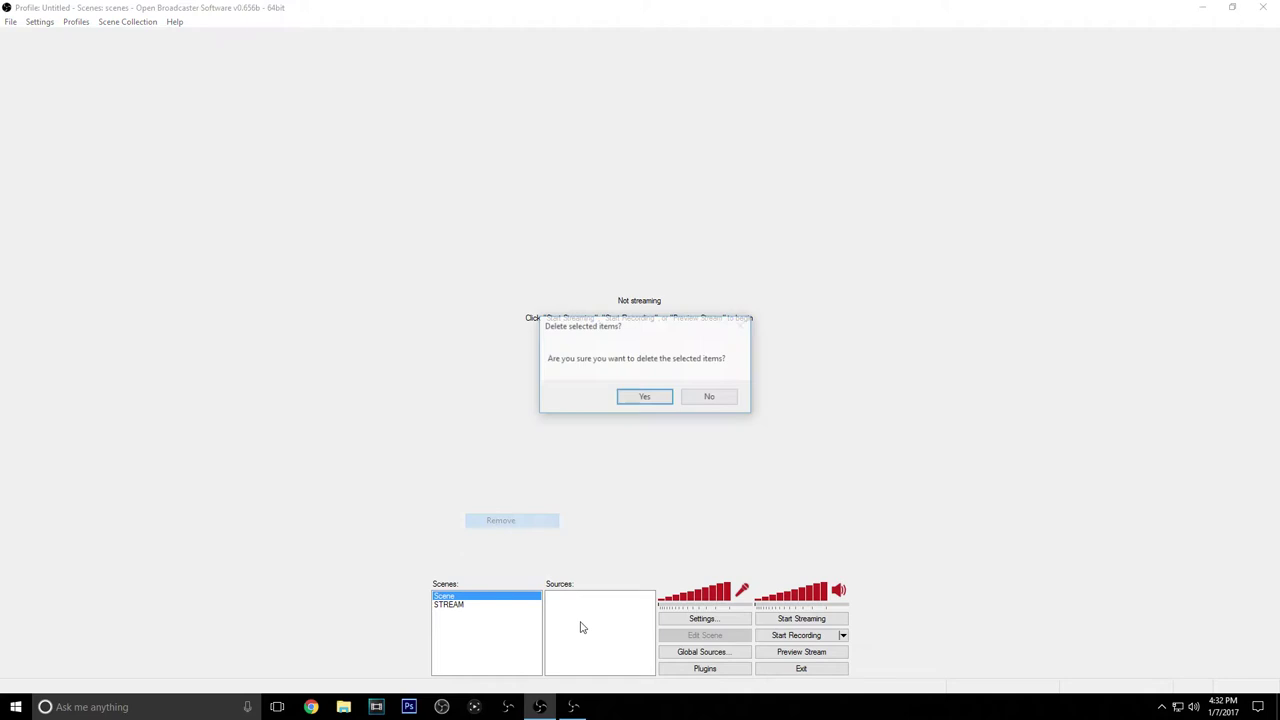
click(631, 404)
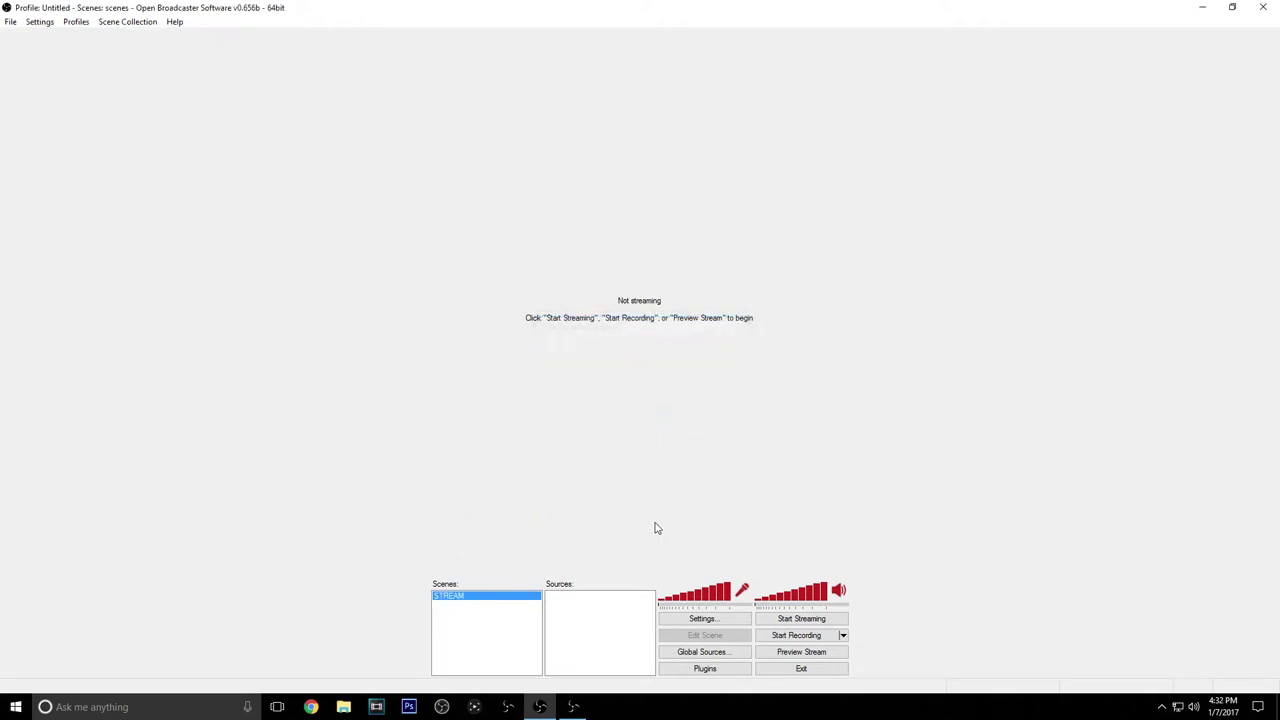
- Add a Video Capture Device source named ELGATO using the Elgato Game Capture HD
right_click(605, 600)
mouse_move(655, 615)
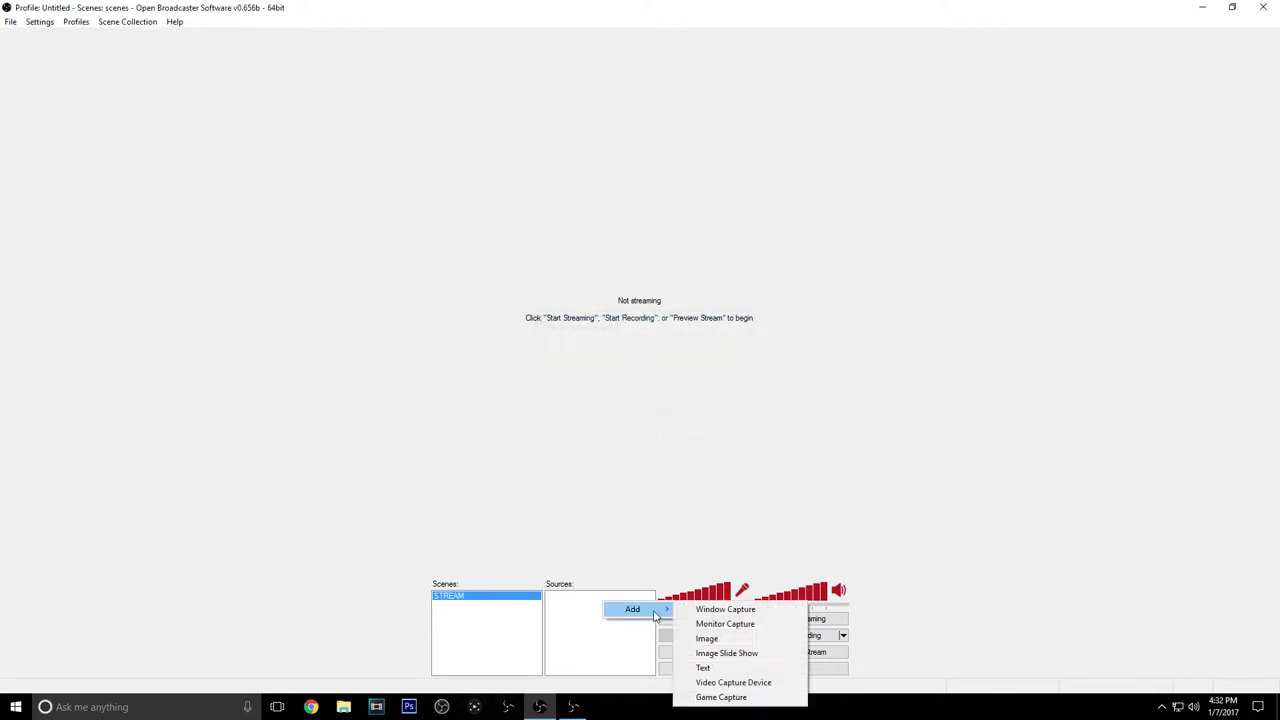
click(700, 682)
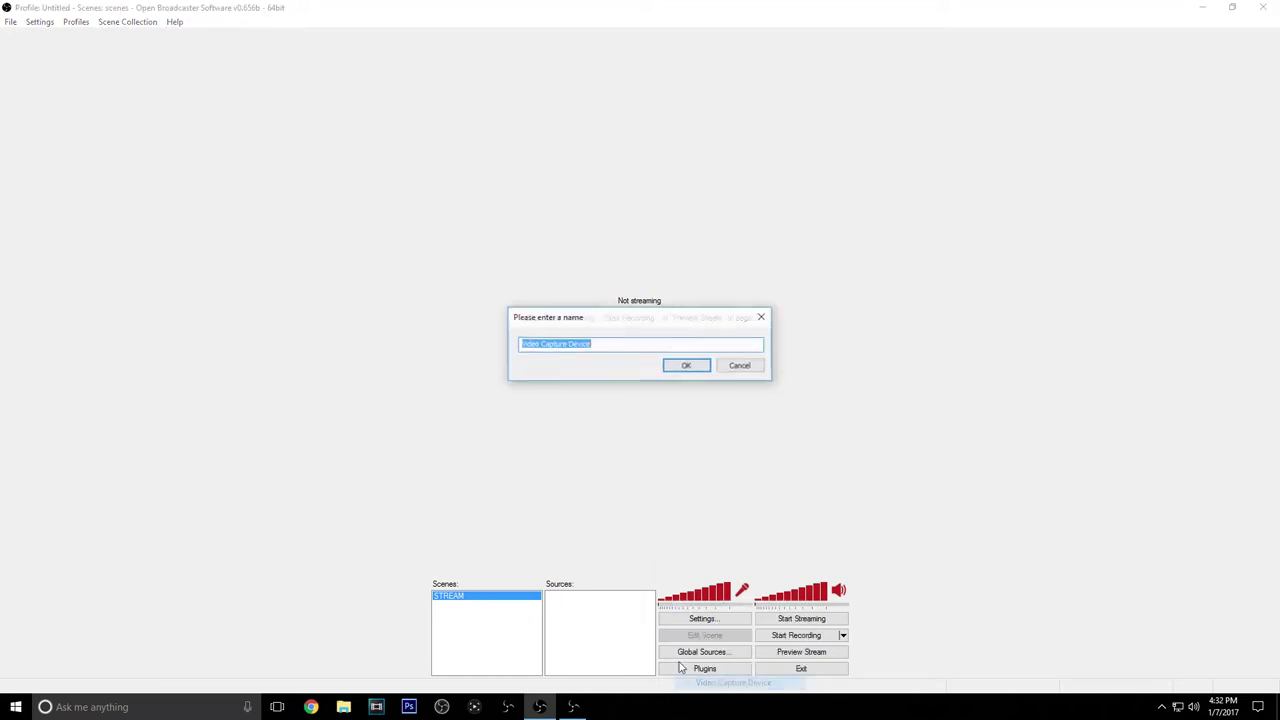
key(BackSpace)
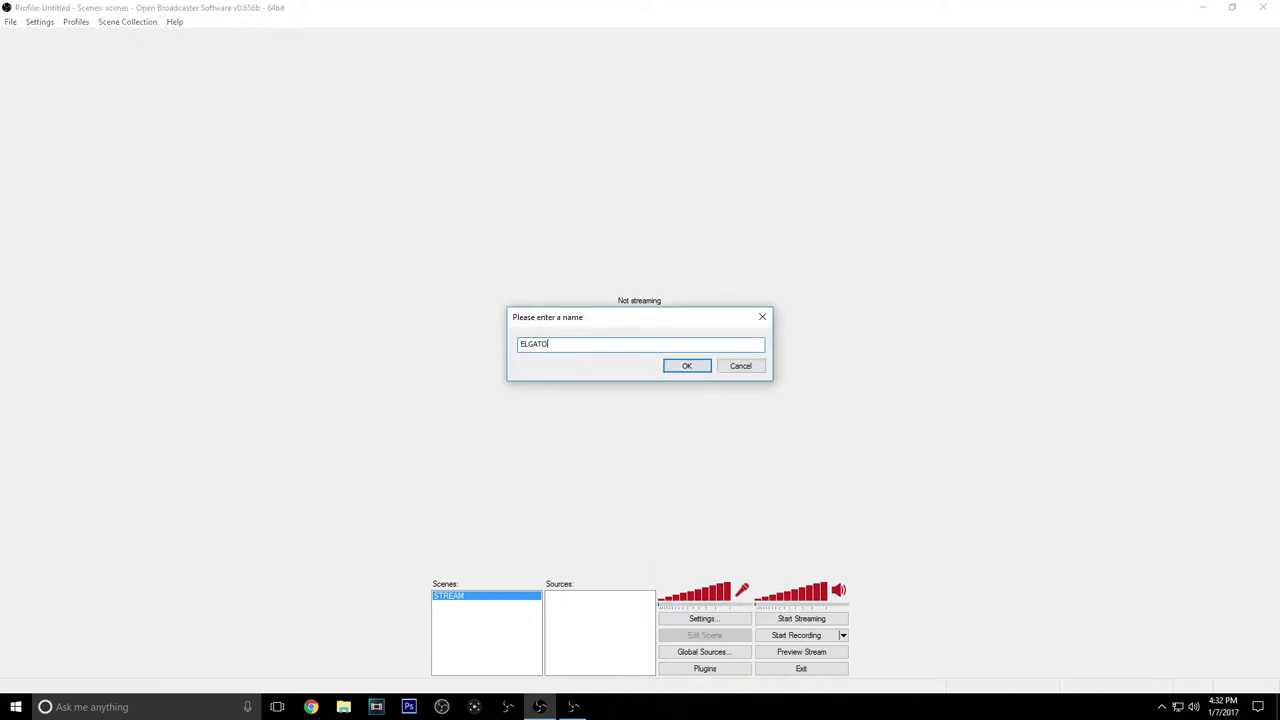
text(ELGATO)
key(Return)
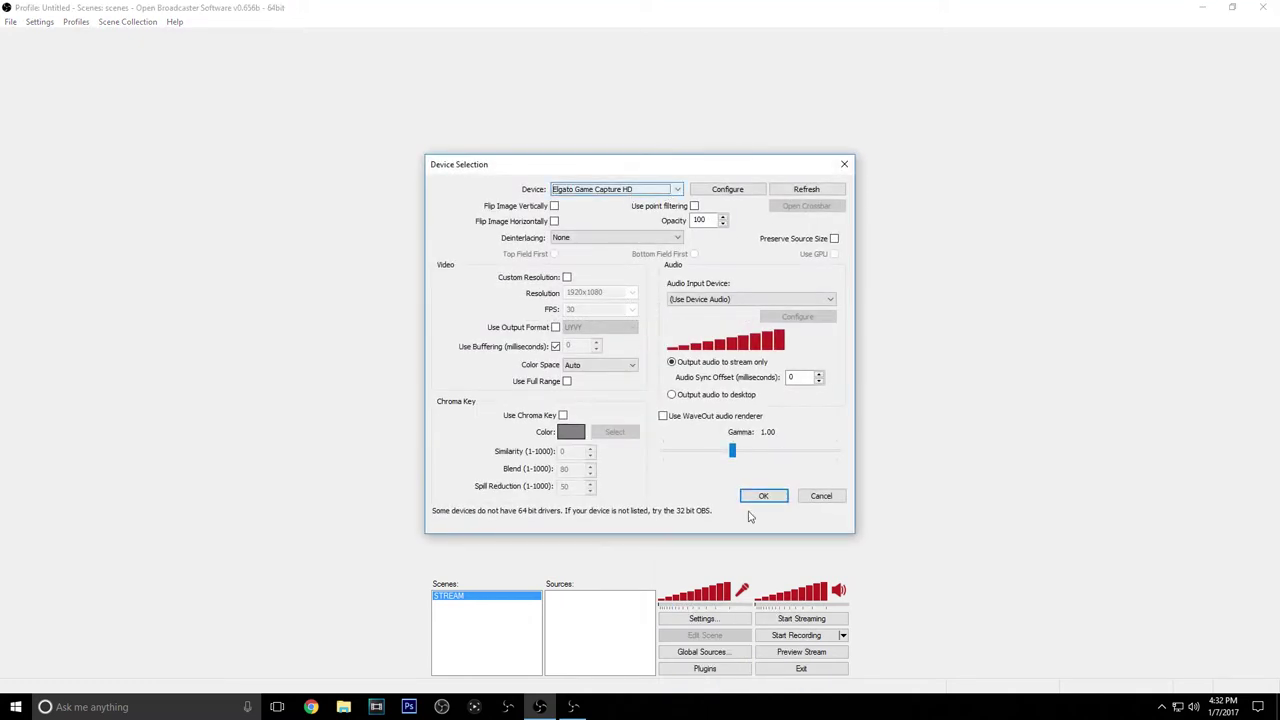
click(763, 496)
right_click(597, 641)
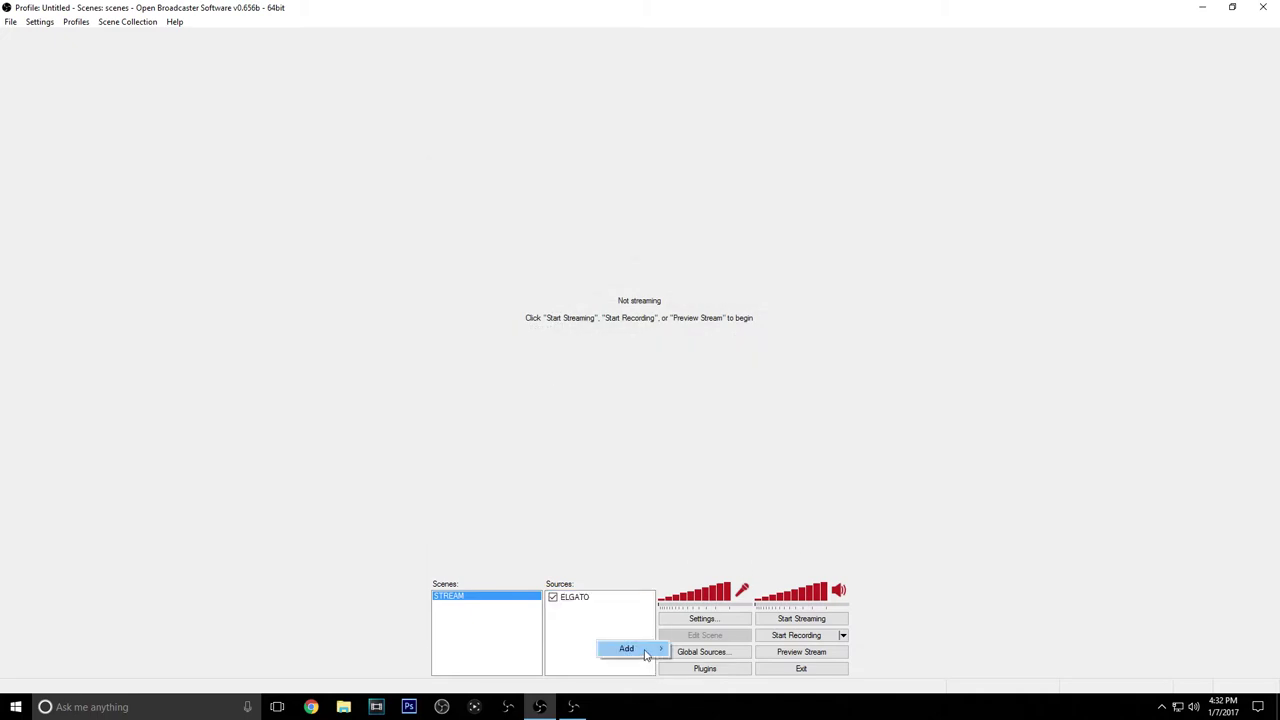
- Add an OVERLAY image source using the 'stream overlay' picture from Desktop\youtube
mouse_move(645, 654)
click(700, 590)
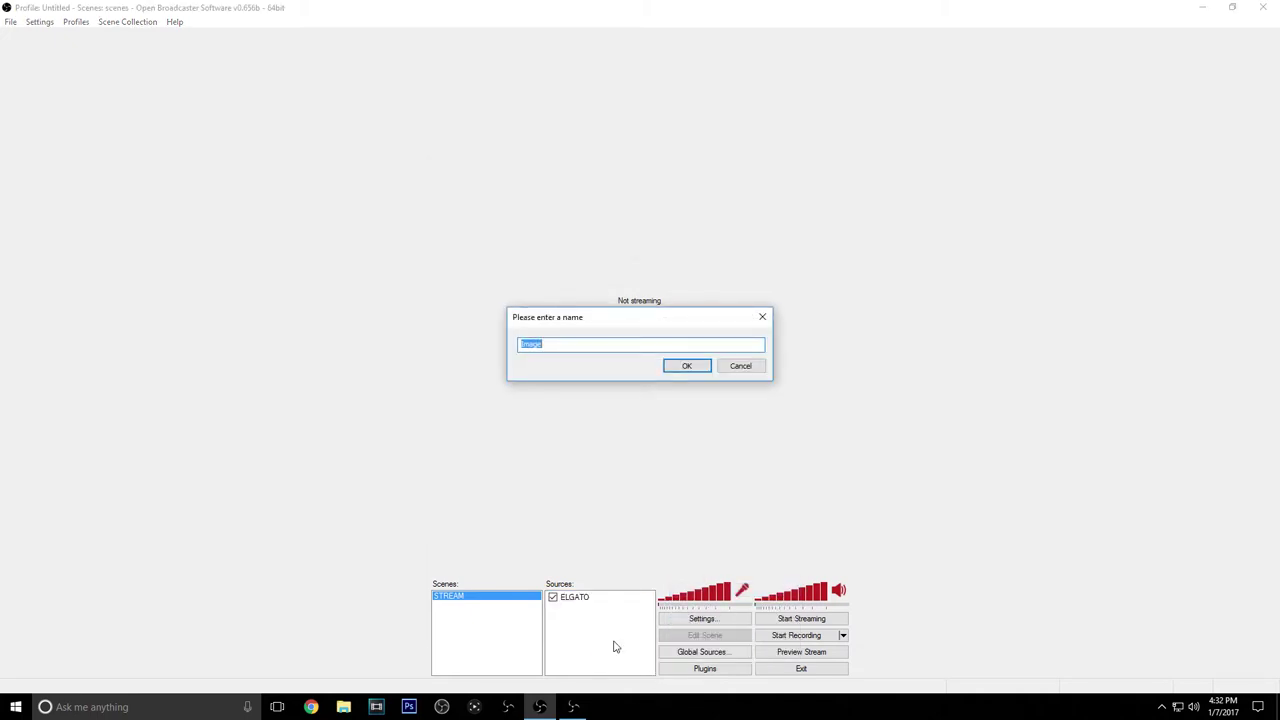
text(OVERLAY)
key(Return)
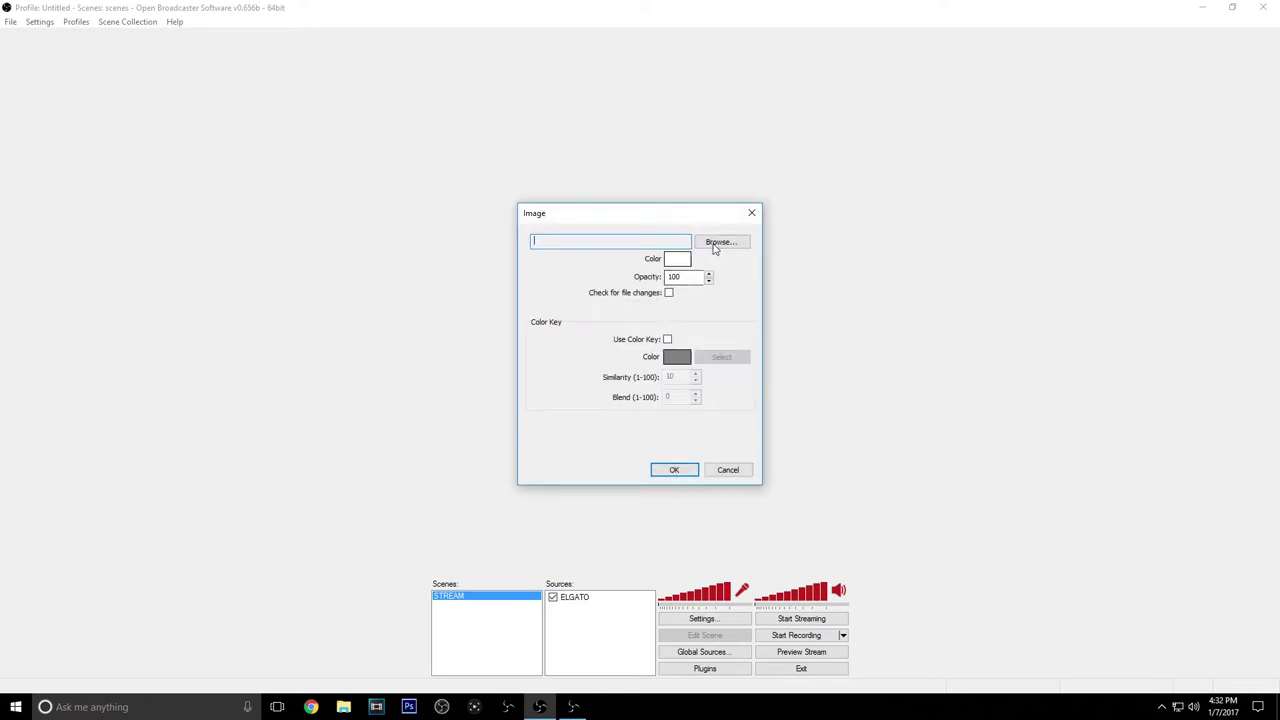
click(716, 247)
click(574, 386)
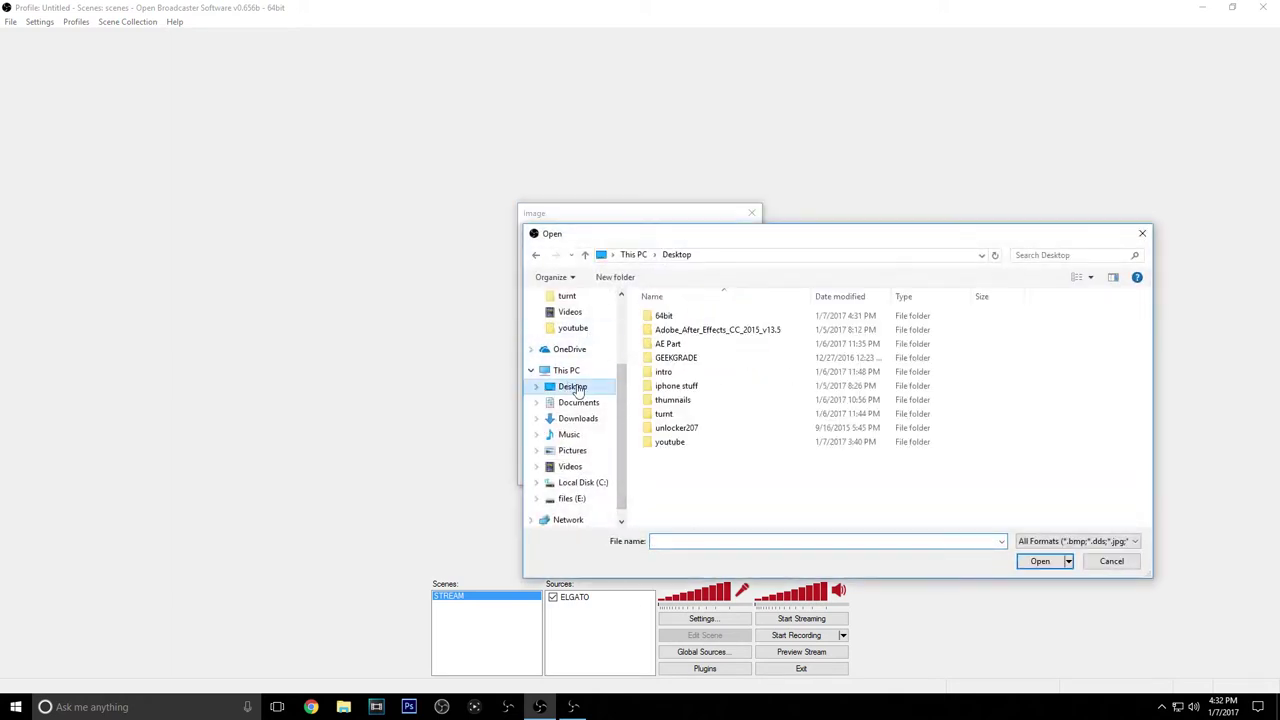
double_click(692, 442)
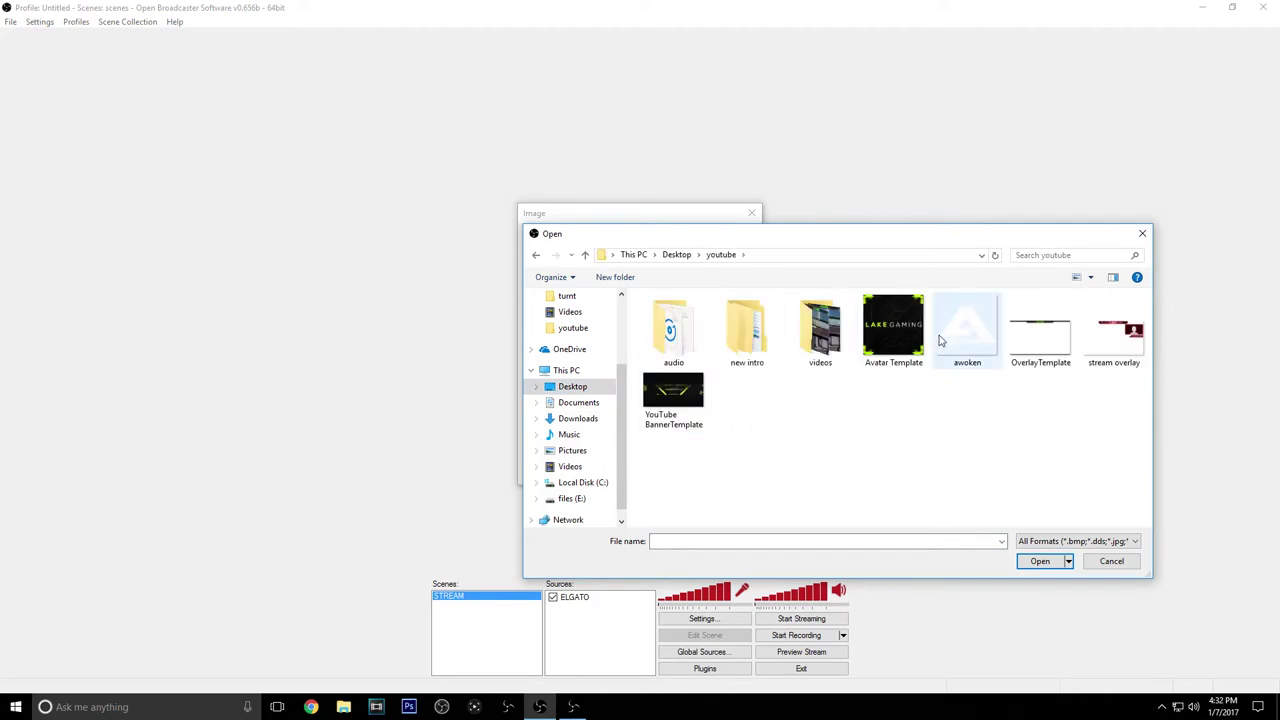
double_click(1020, 332)
click(721, 241)
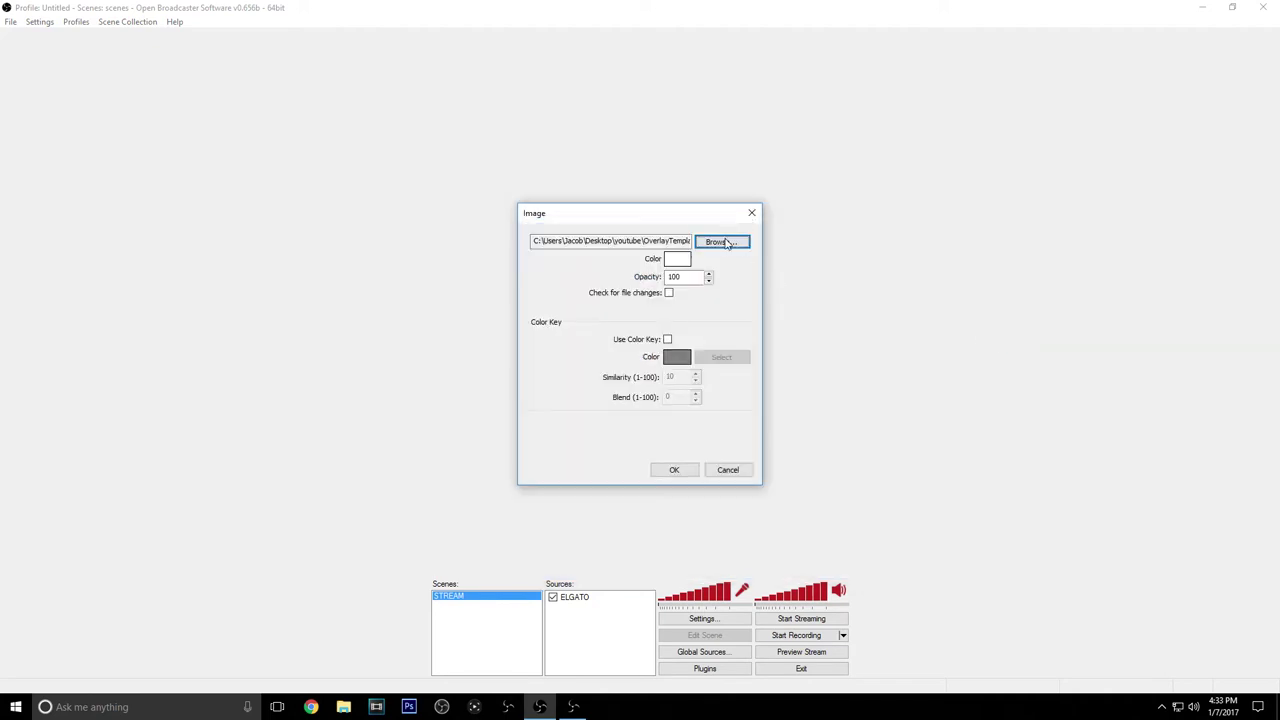
double_click(1110, 338)
click(676, 470)
- Add a new Video Capture Device source named WEBCAM
right_click(587, 631)
mouse_move(632, 636)
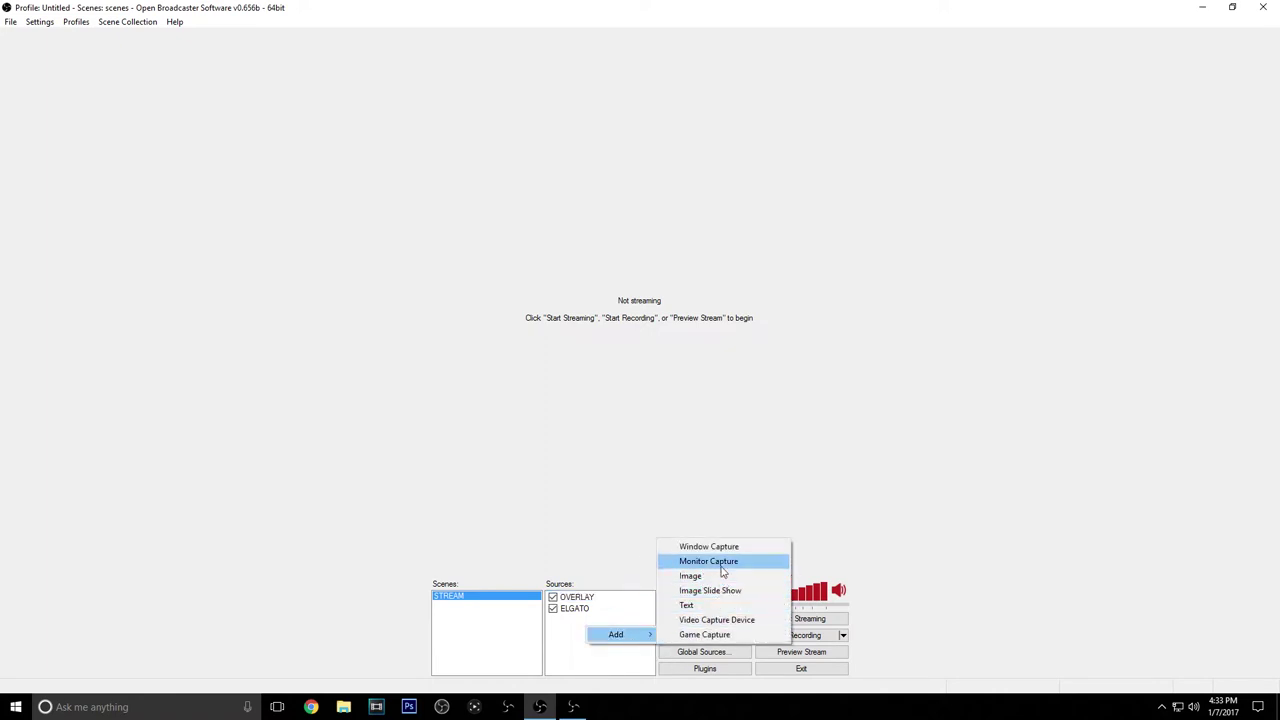
click(709, 620)
key(BackSpace)
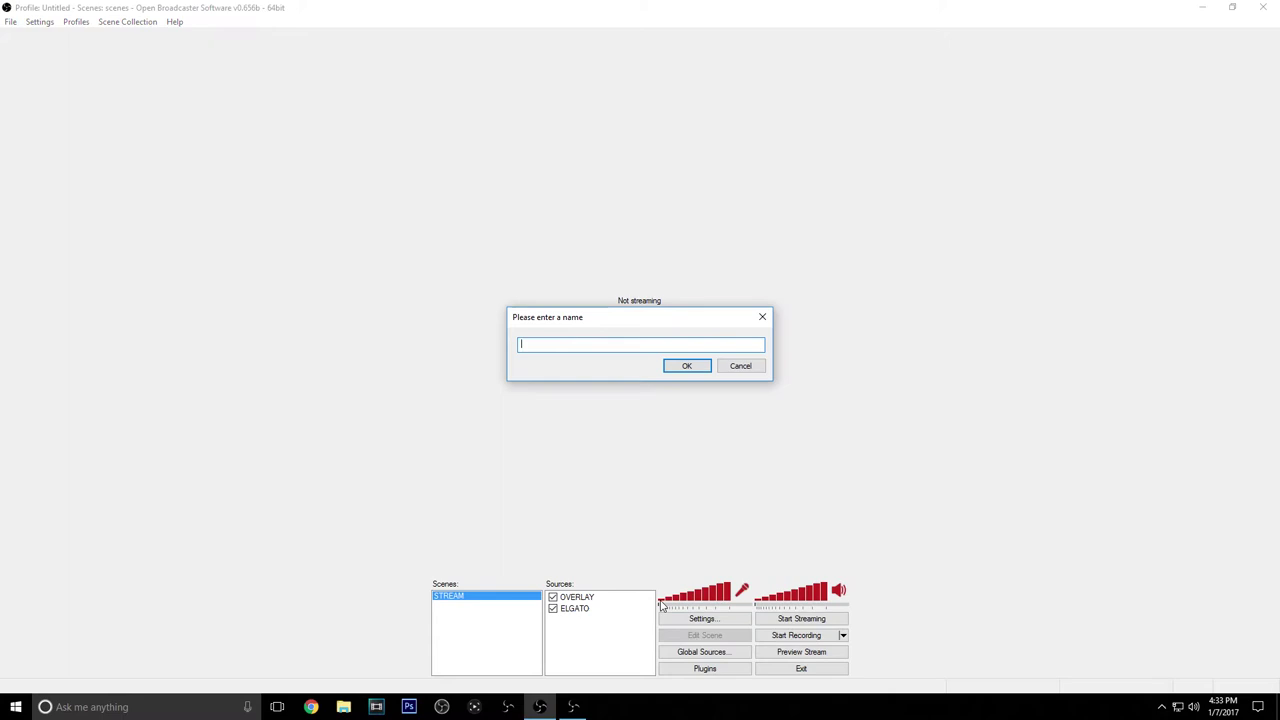
text(WEBCAM)
key(Return)
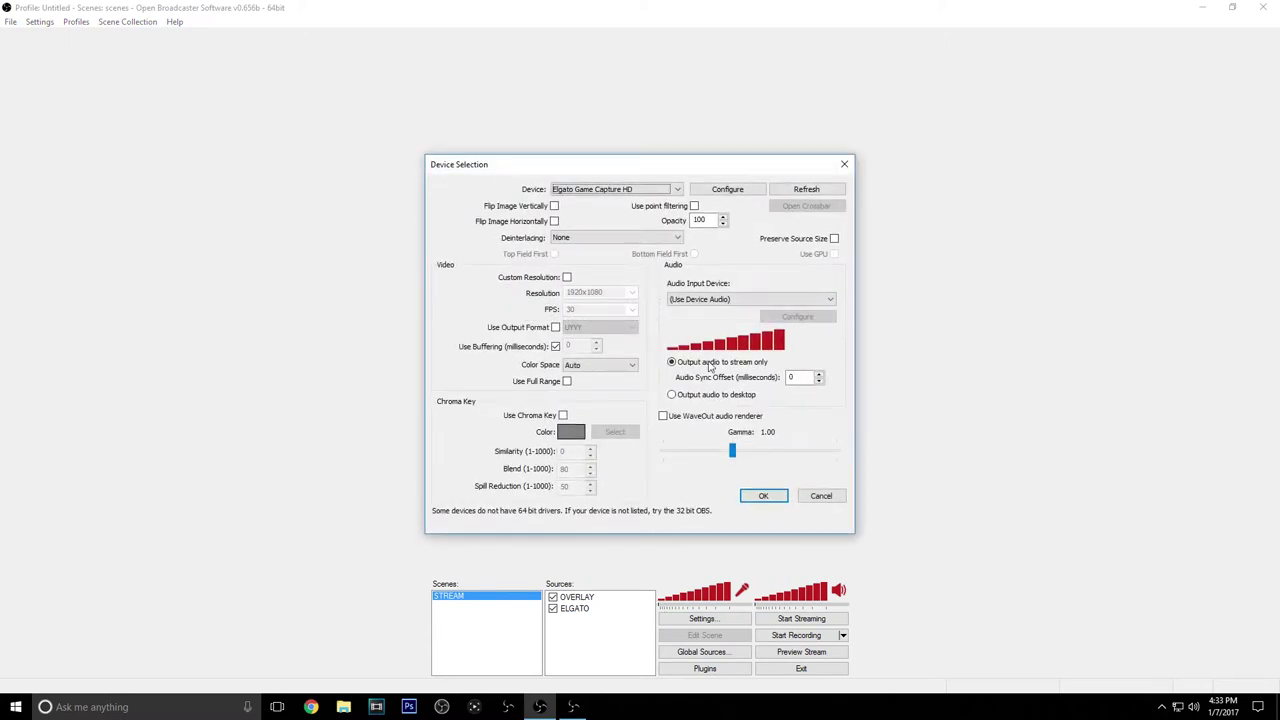
- Set WEBCAM to the Logitech HD Webcam C270 at a custom 1280x720 resolution
click(620, 190)
click(620, 210)
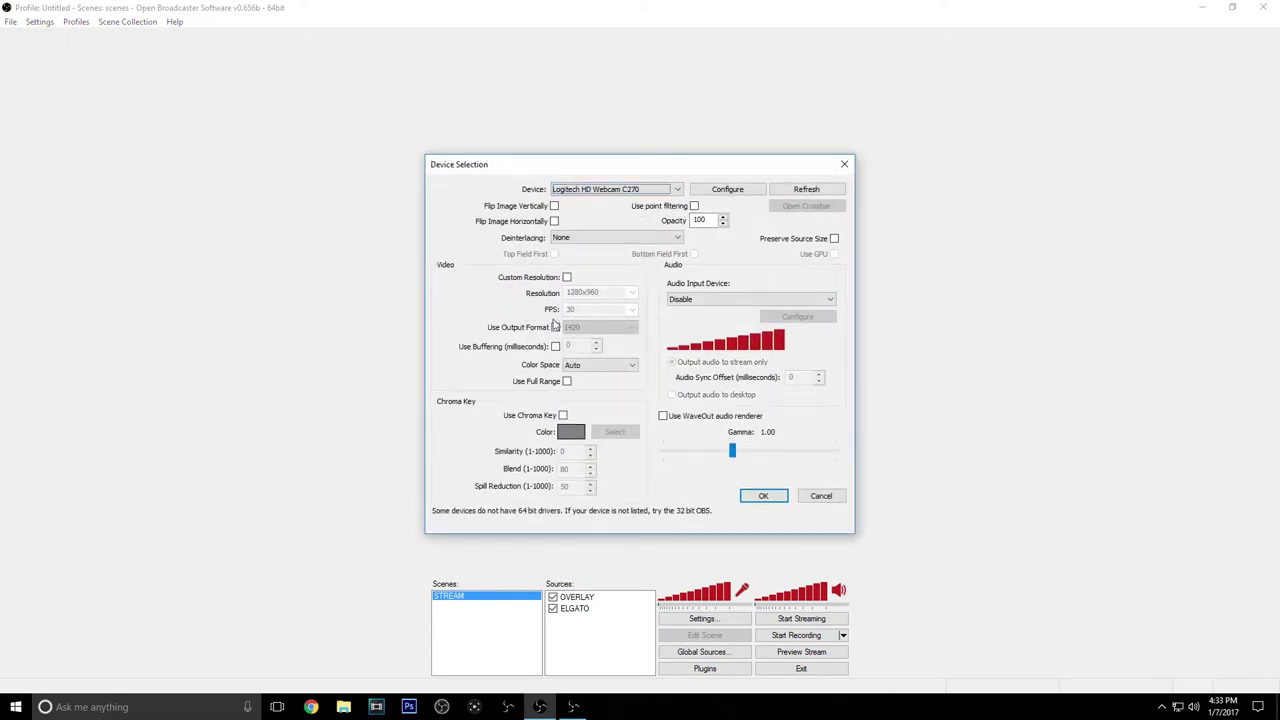
click(566, 277)
click(632, 292)
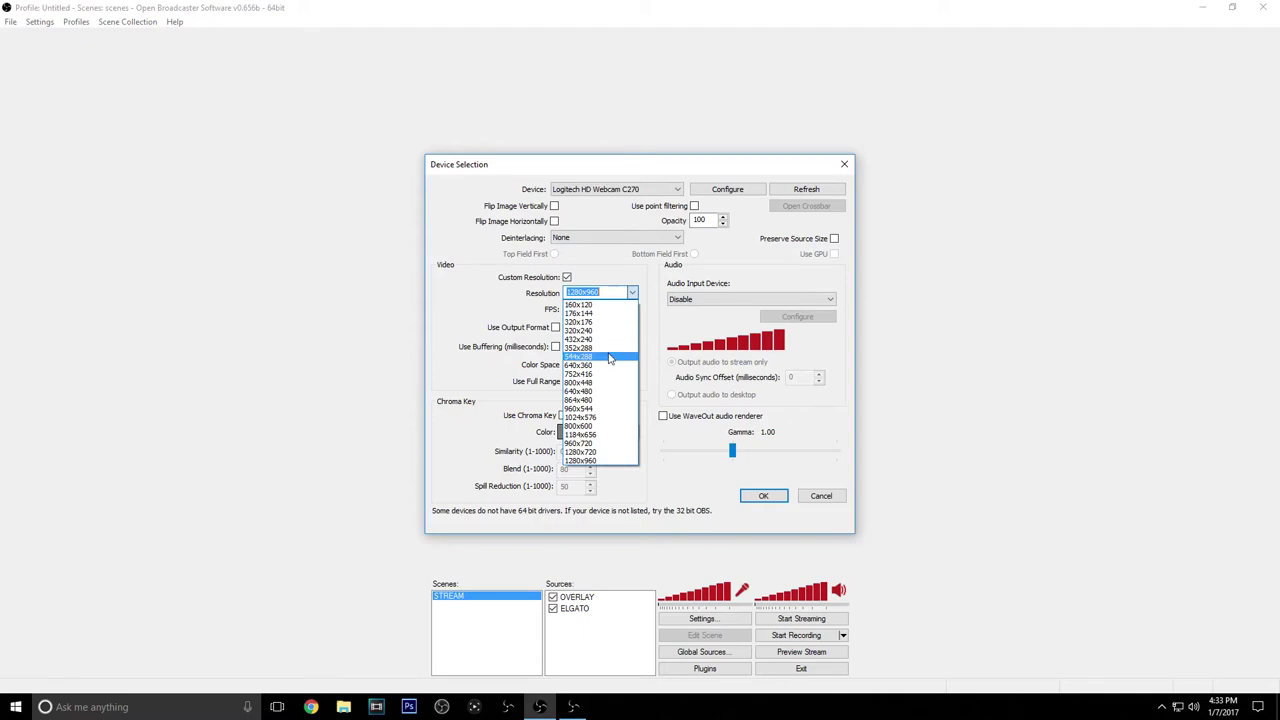
click(600, 458)
click(776, 501)
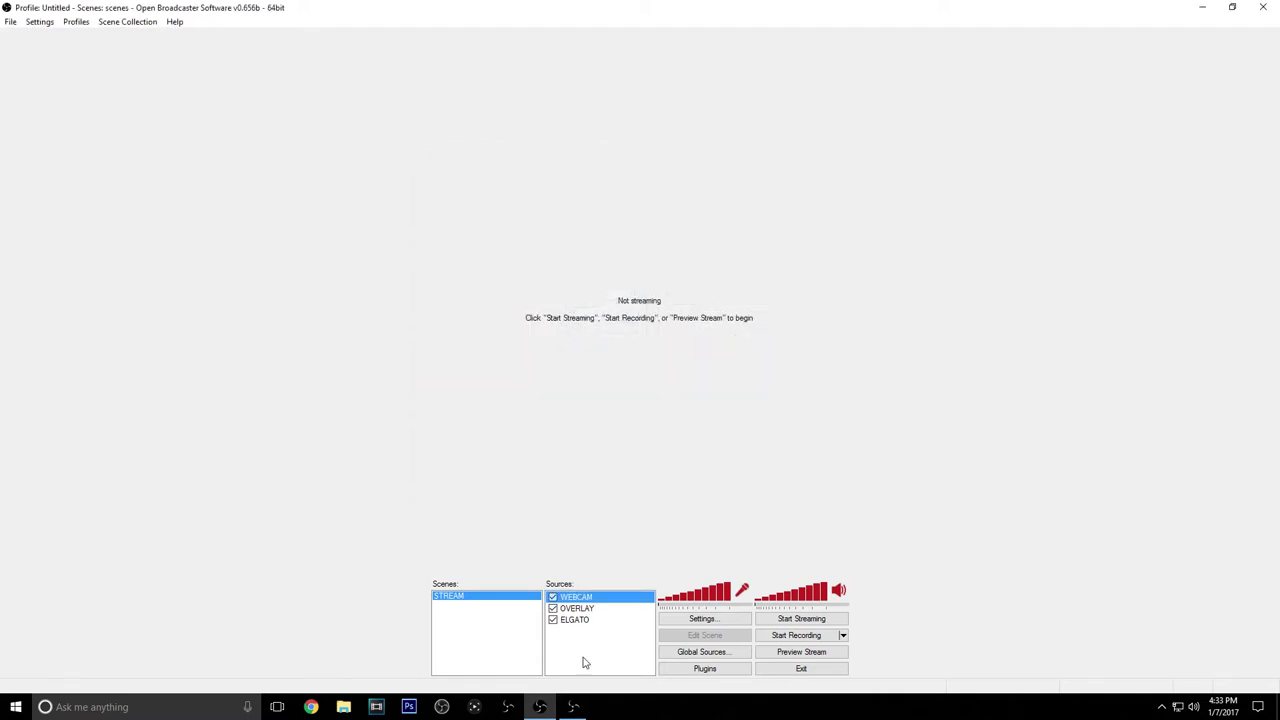
click(580, 620)
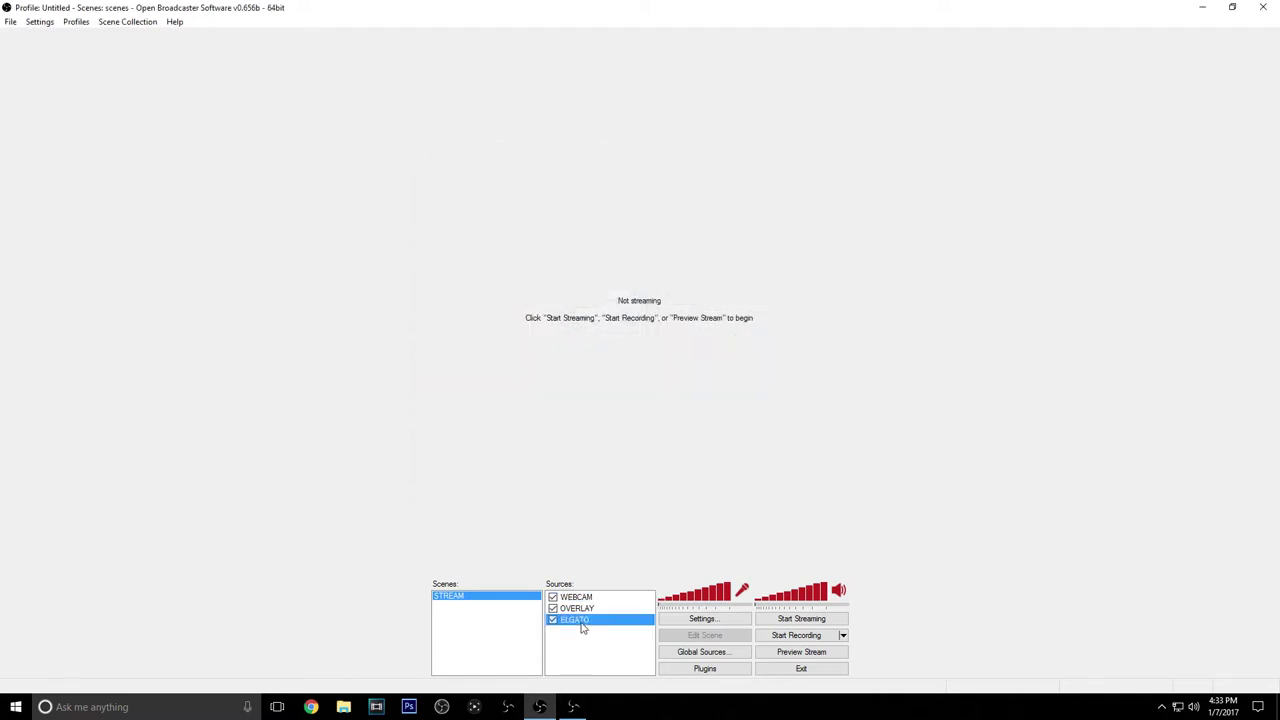
right_click(585, 608)
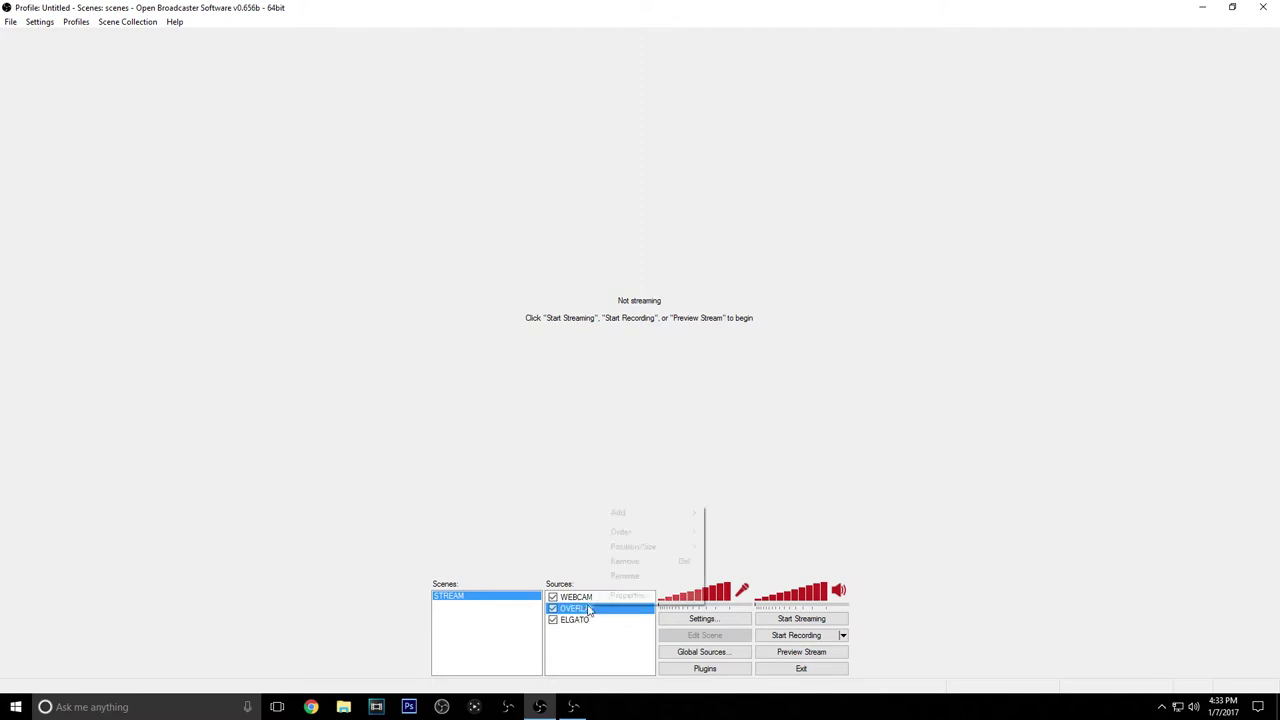
mouse_move(645, 546)
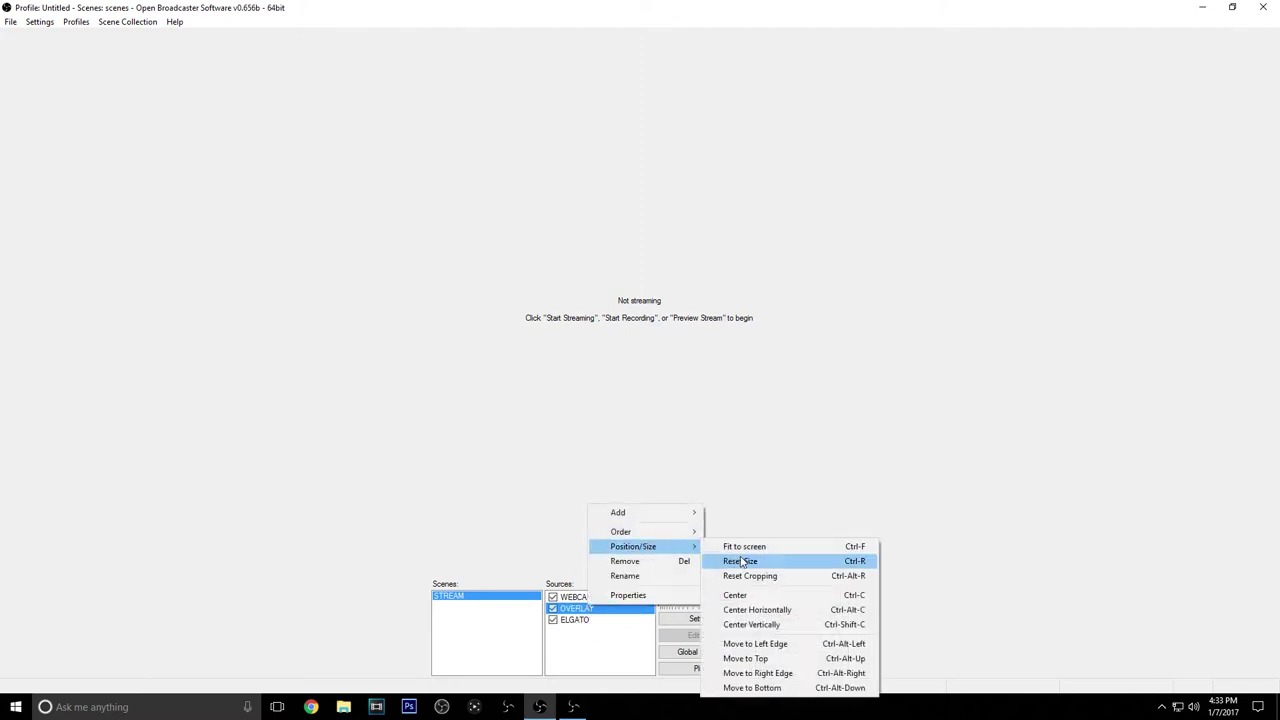
click(742, 546)
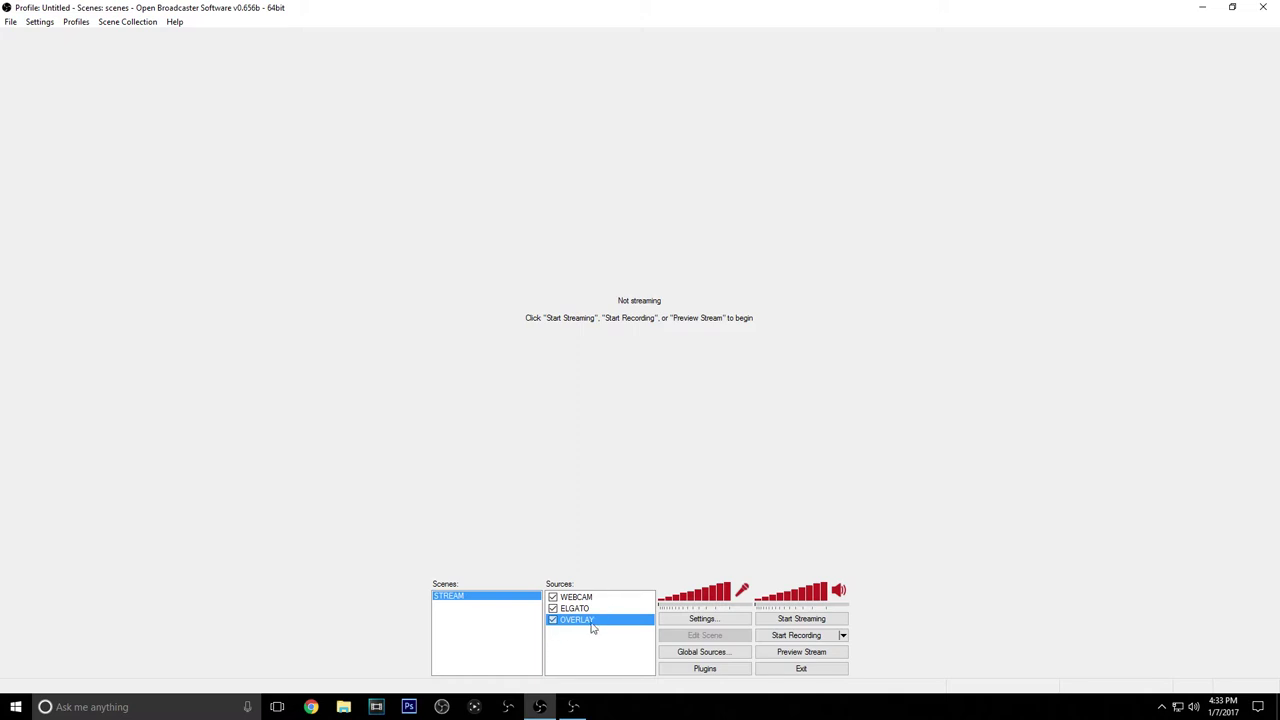
right_click(576, 630)
mouse_move(650, 566)
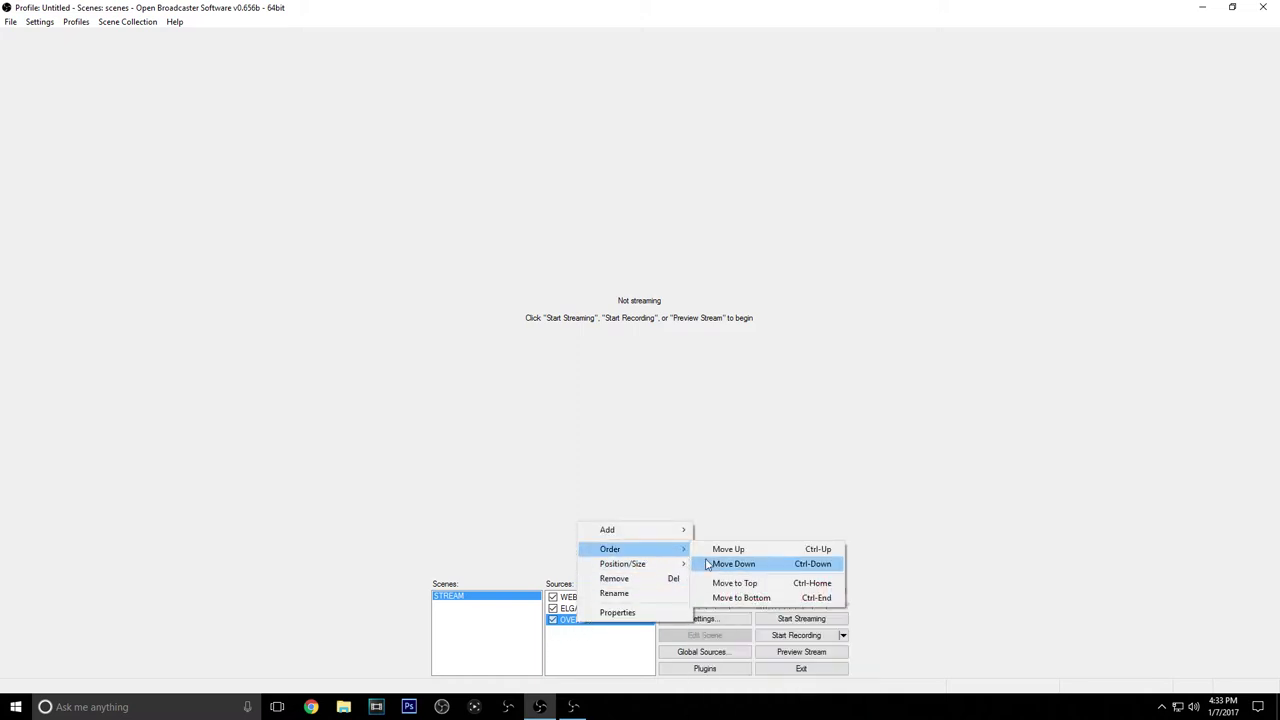
click(745, 553)
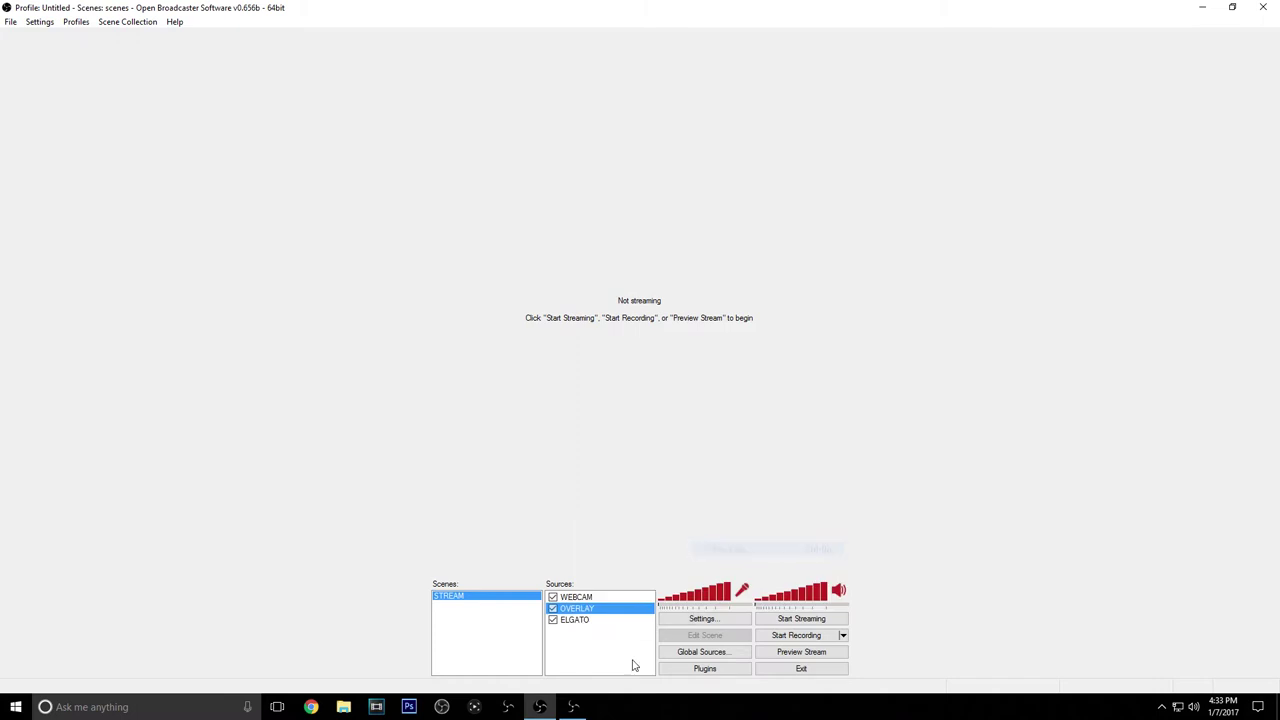
click(578, 599)
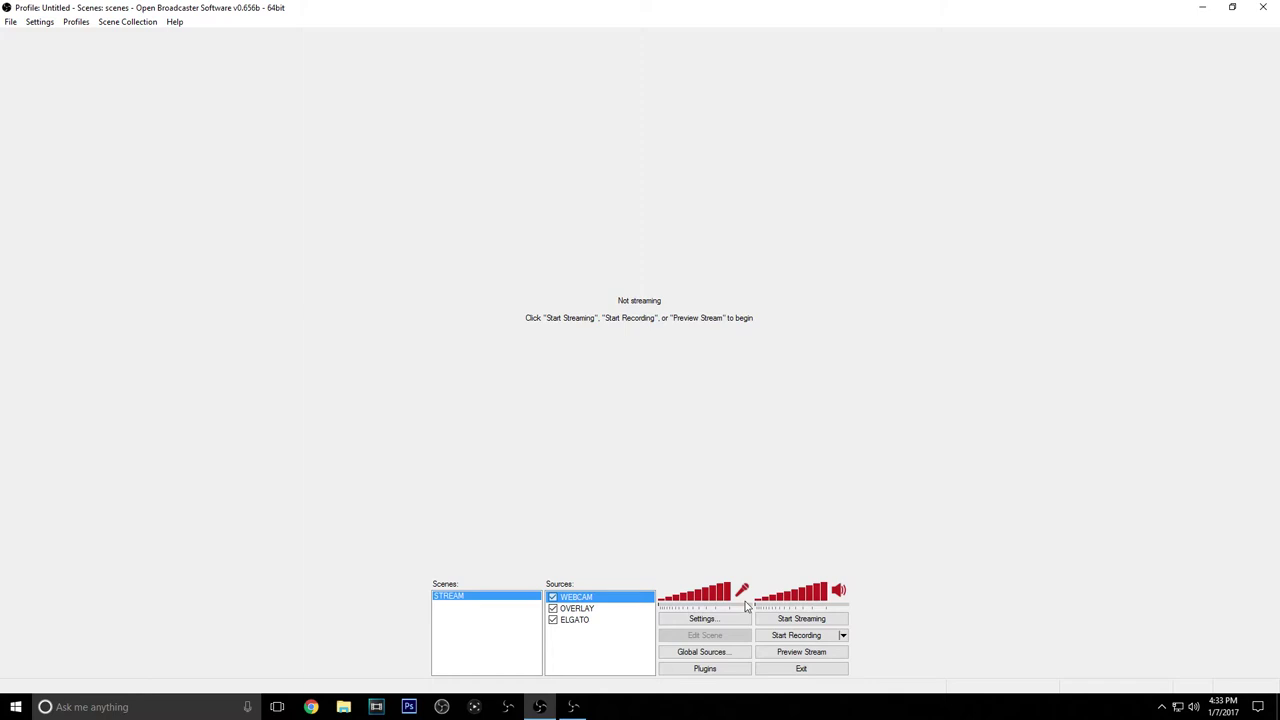
- Start the preview and drag the webcam feed into the top-right corner
click(768, 651)
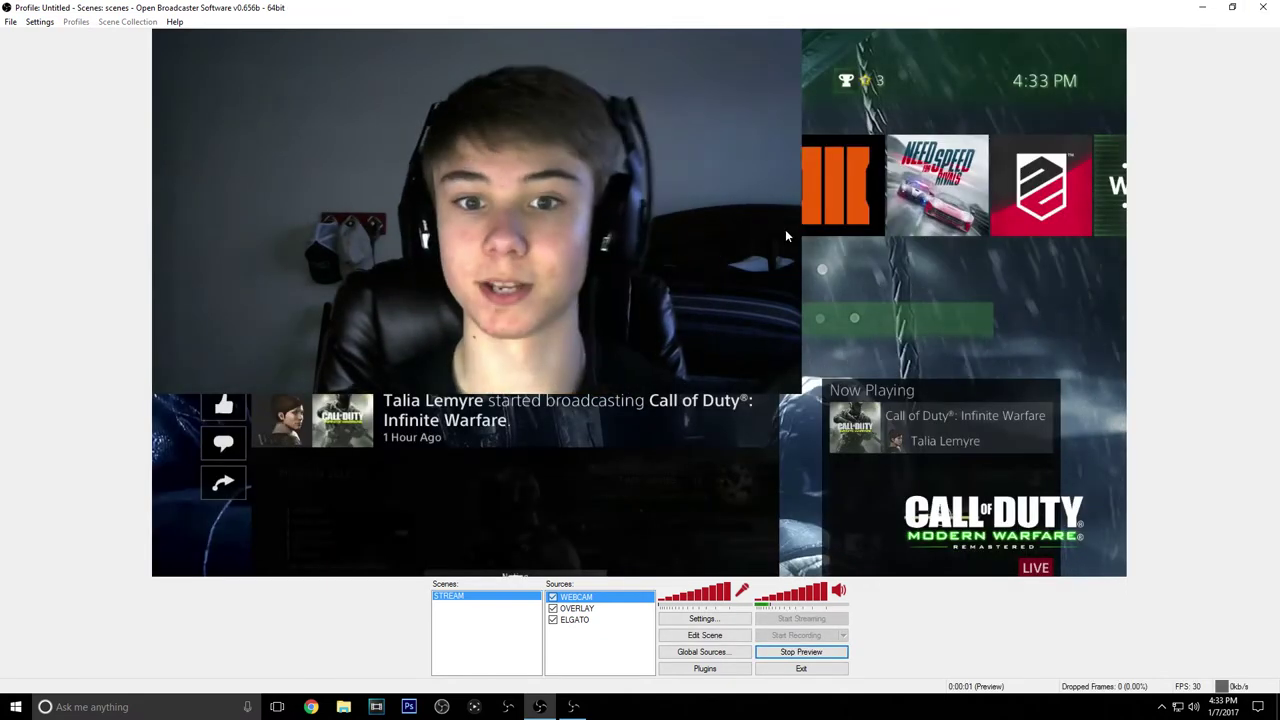
right_click(610, 597)
key(Escape)
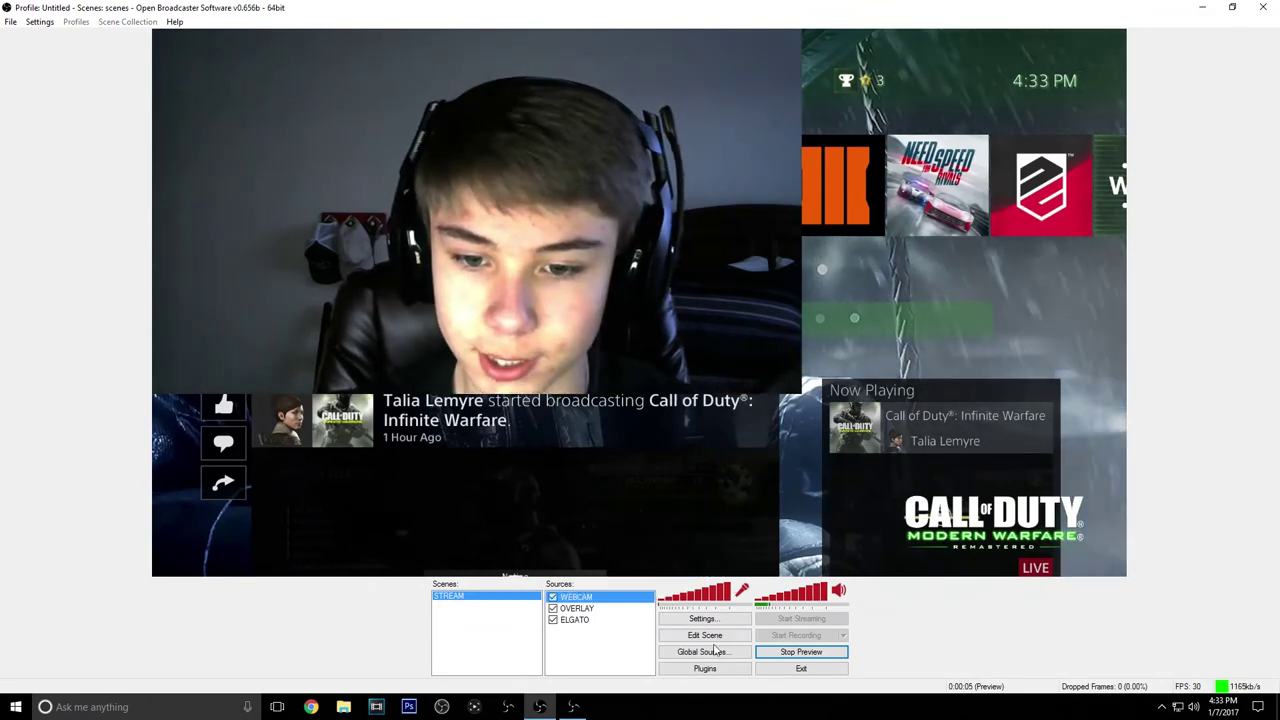
click(705, 635)
drag(160, 392, 966, 145)
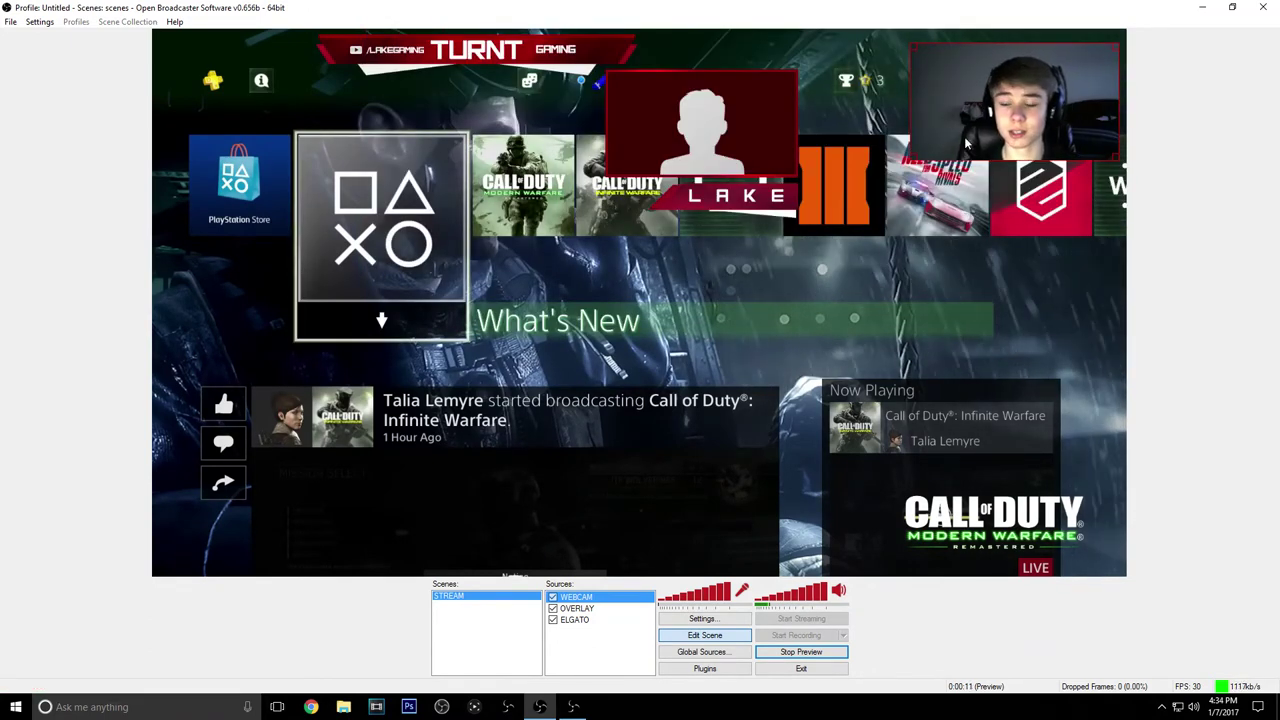
mouse_move(966, 145)
mouse_down()
mouse_move(942, 149)
mouse_move(981, 150)
mouse_up()
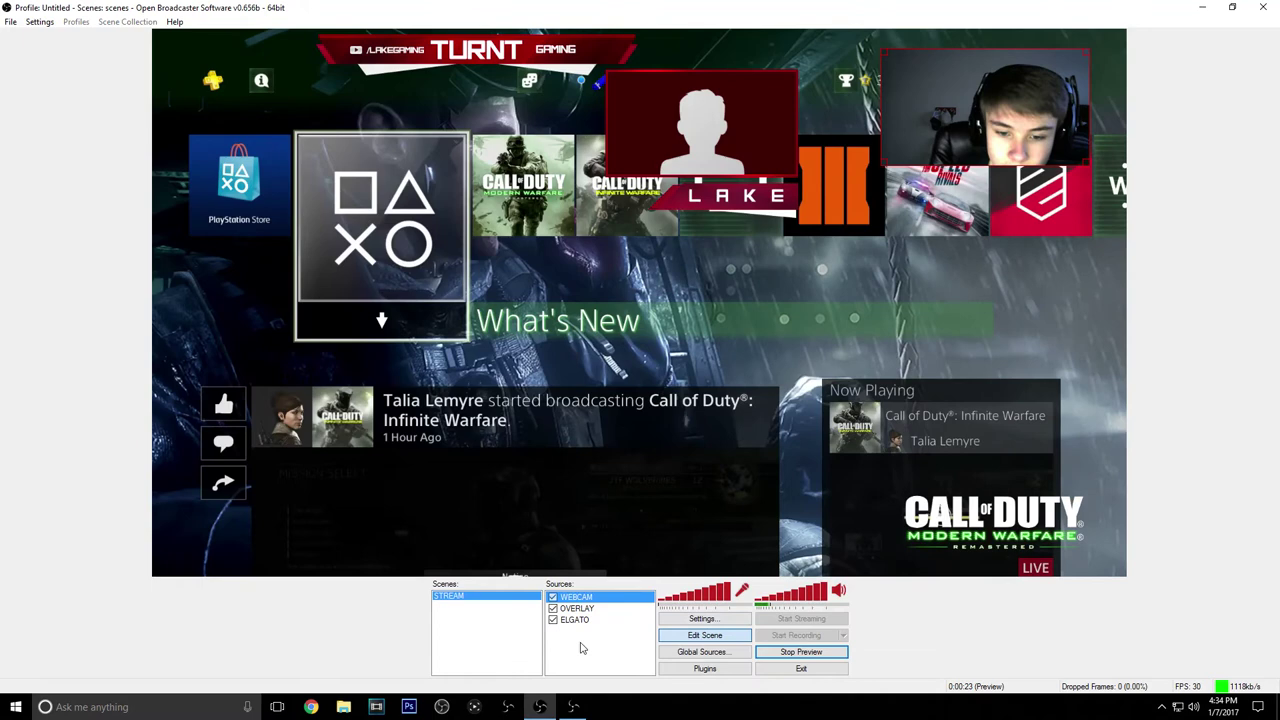
- Shift the OVERLAY image further right in the preview
click(612, 608)
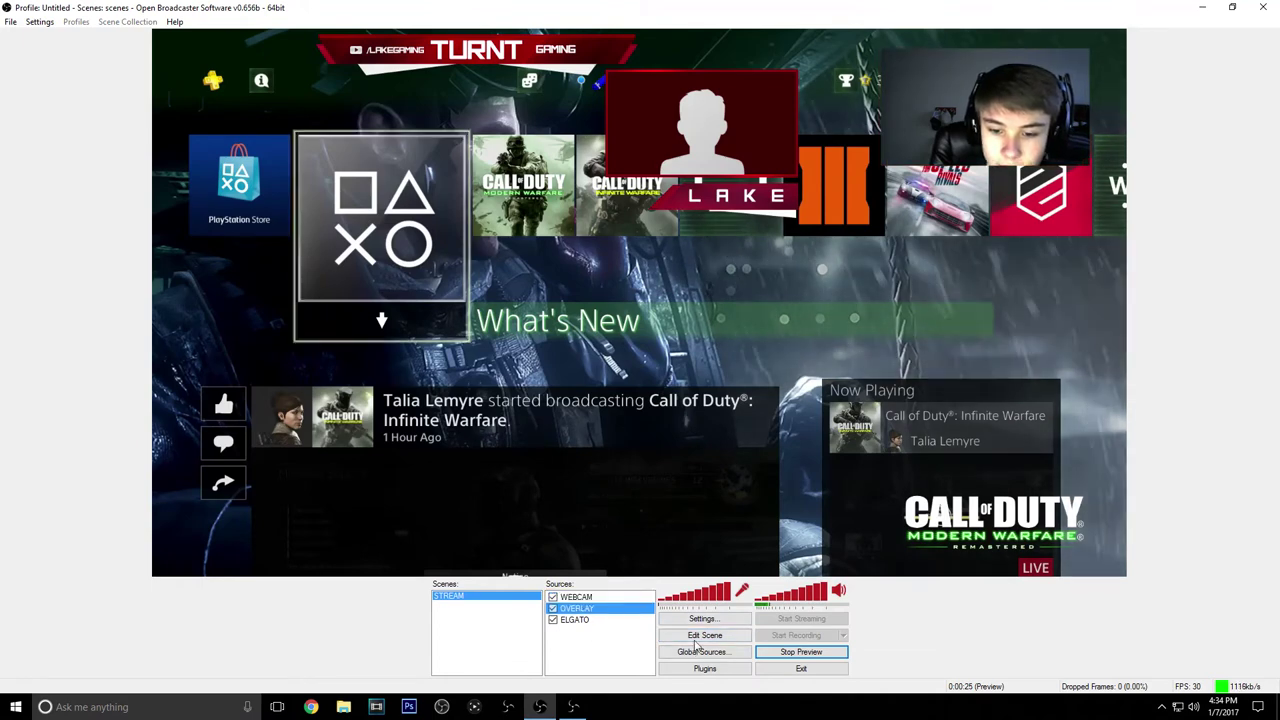
drag(698, 176, 879, 181)
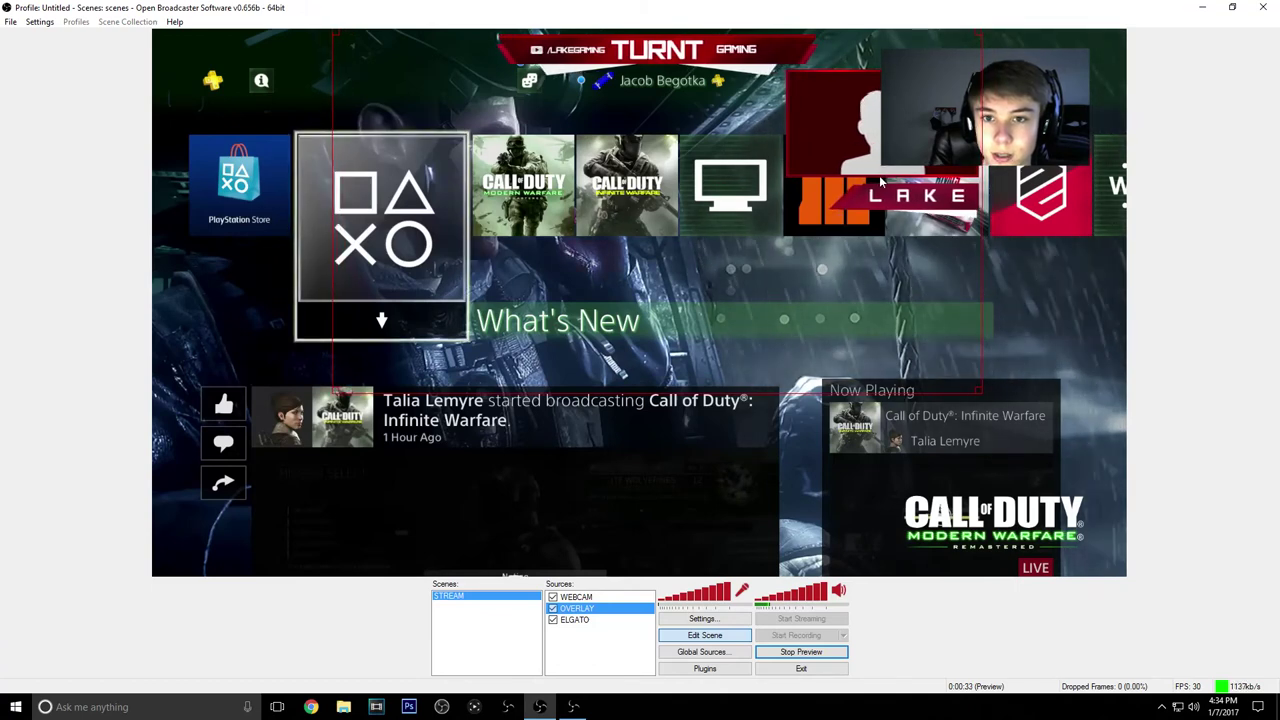
click(727, 638)
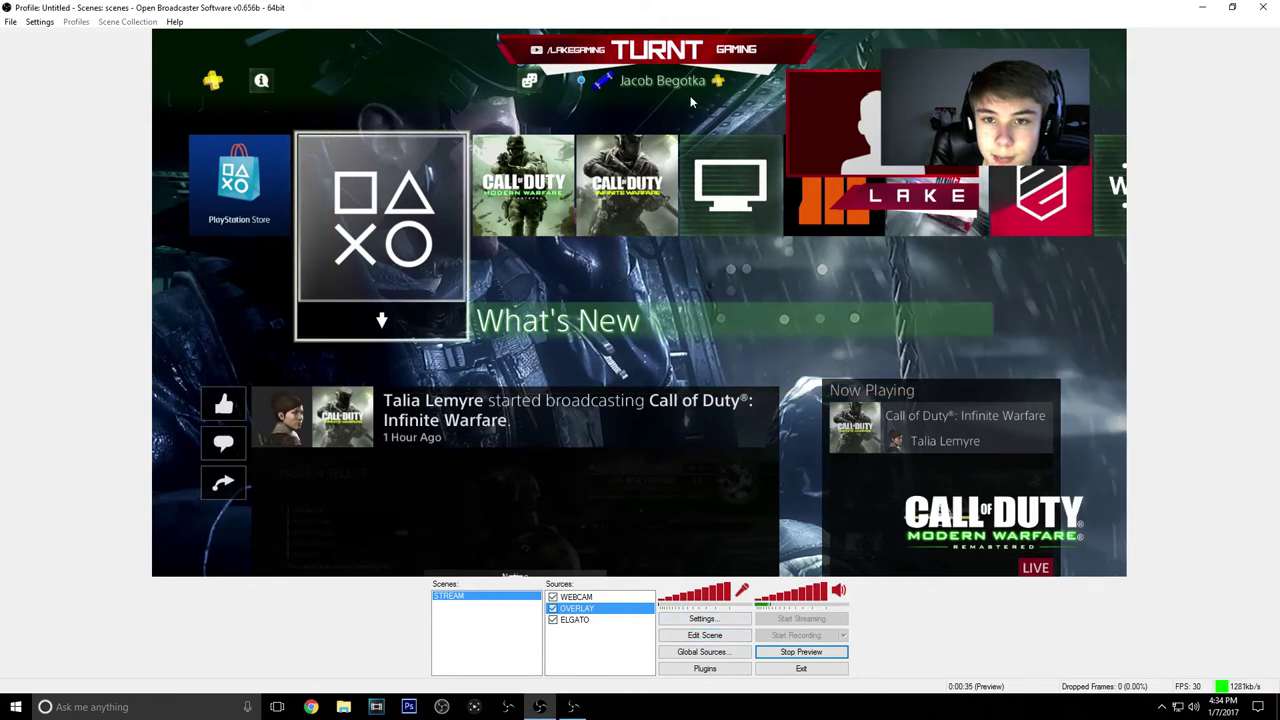
- Move the WEBCAM down-left and shrink it to fit the red avatar frame
click(575, 597)
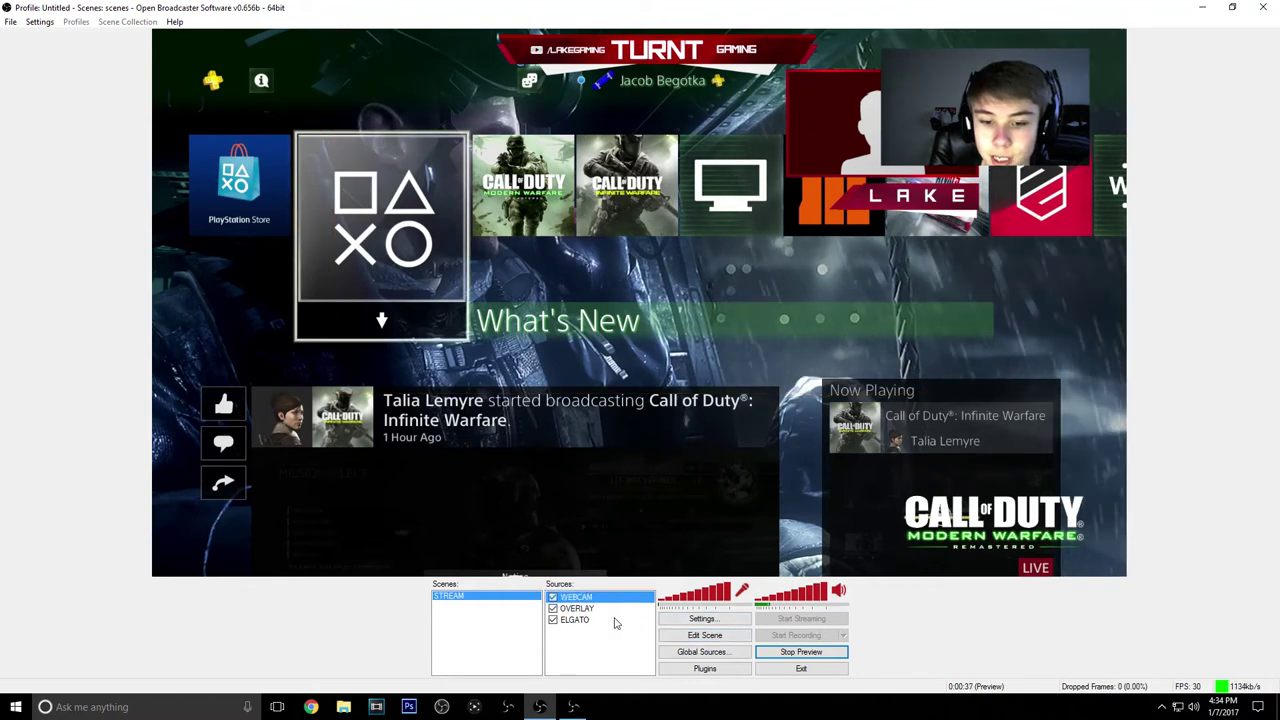
click(705, 635)
drag(962, 133, 866, 168)
drag(786, 194, 788, 178)
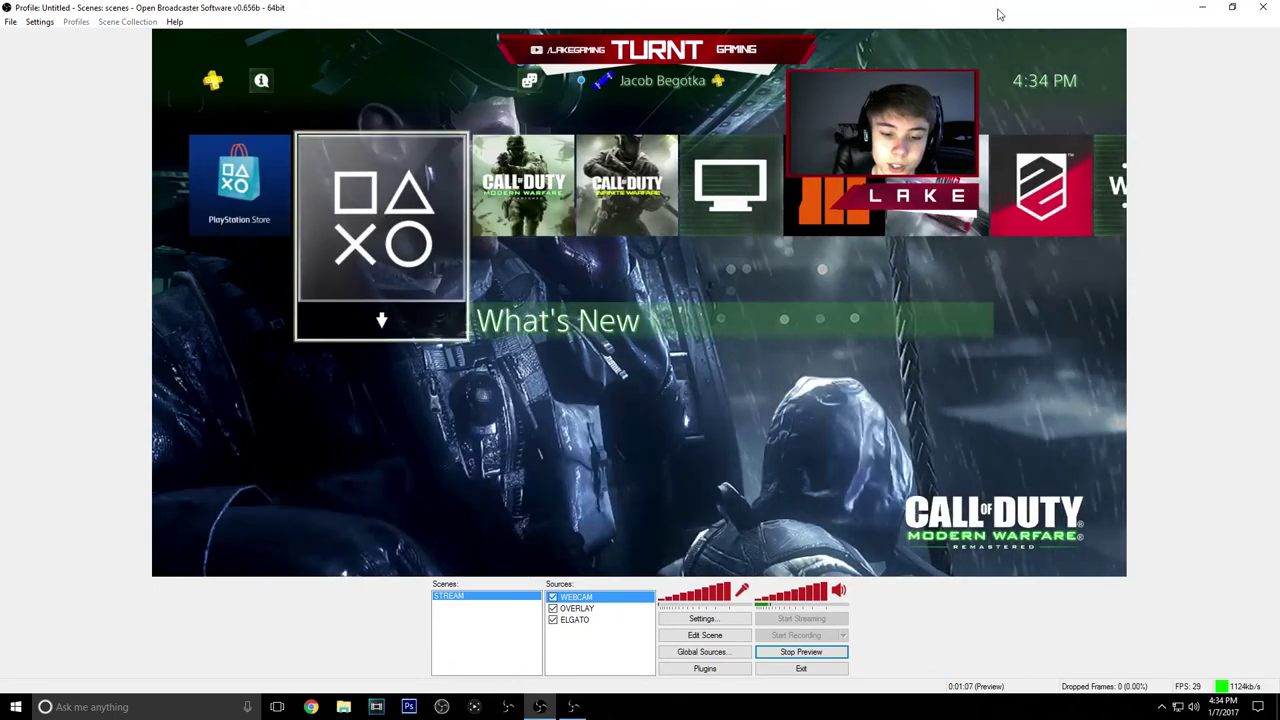
- Inspect ELGATO's device properties and Elgato Game Capture HD settings, then close both windows
right_click(586, 620)
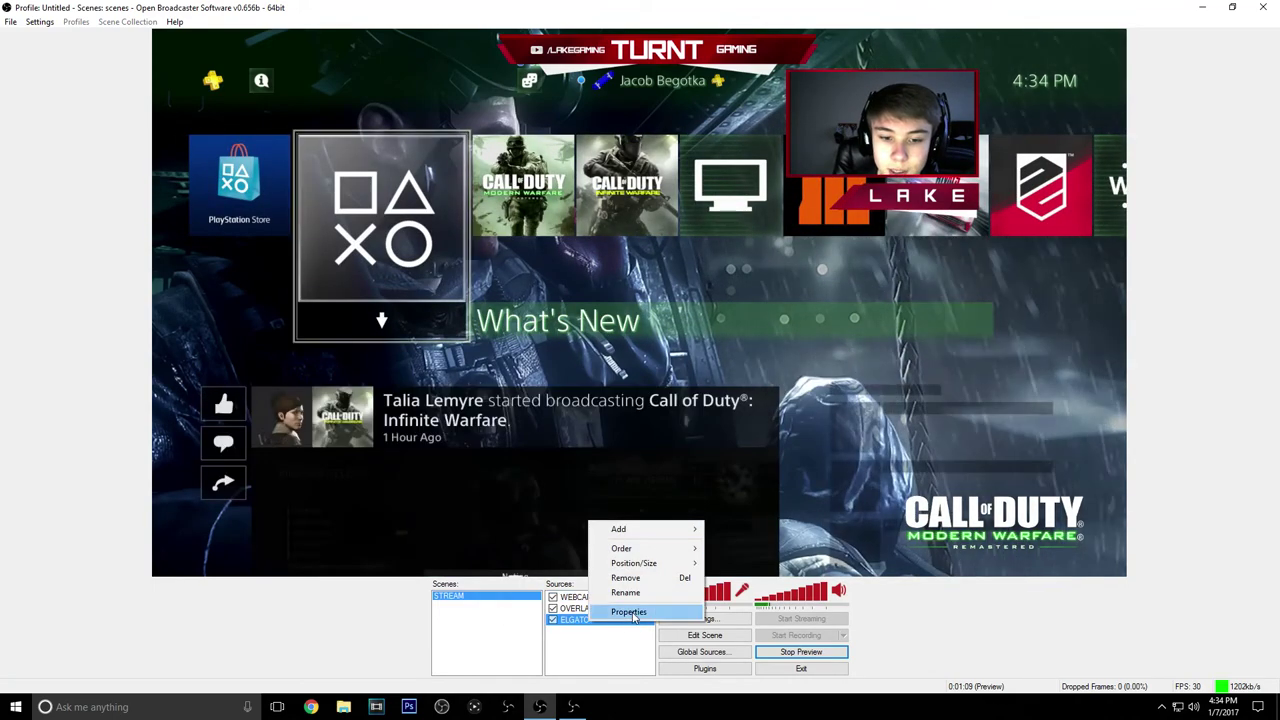
click(630, 612)
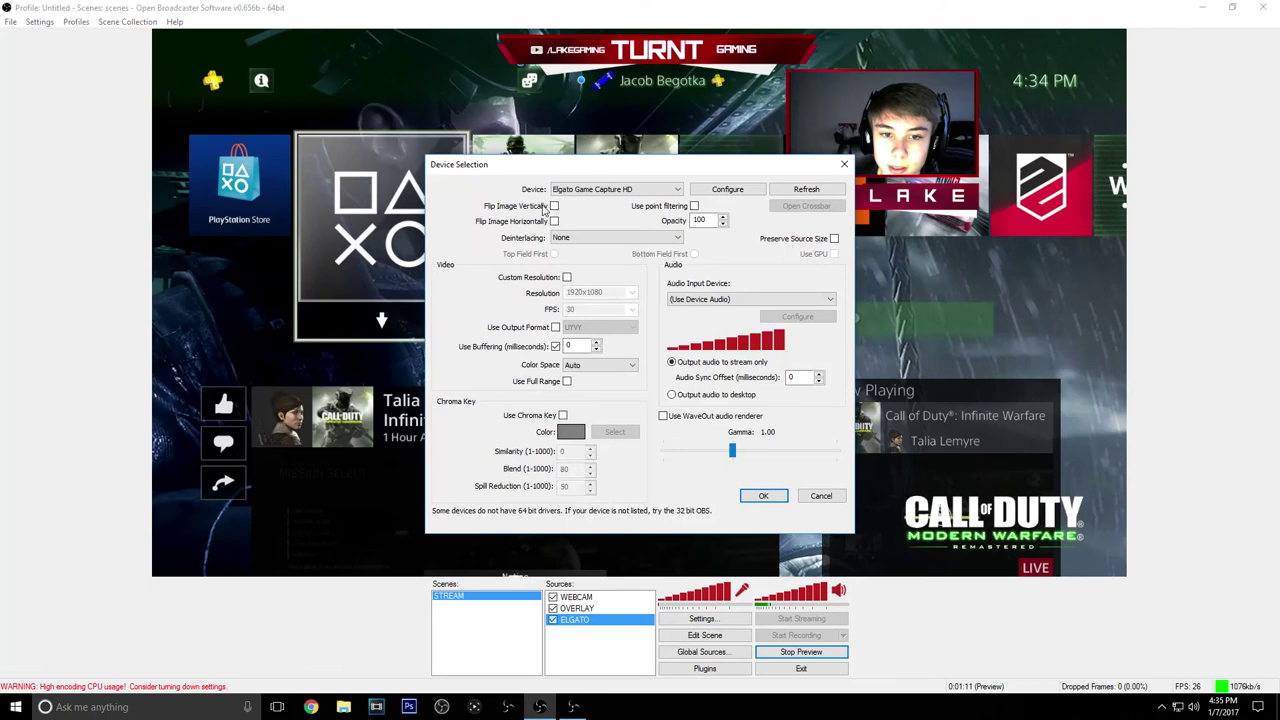
drag(560, 164, 465, 160)
click(633, 185)
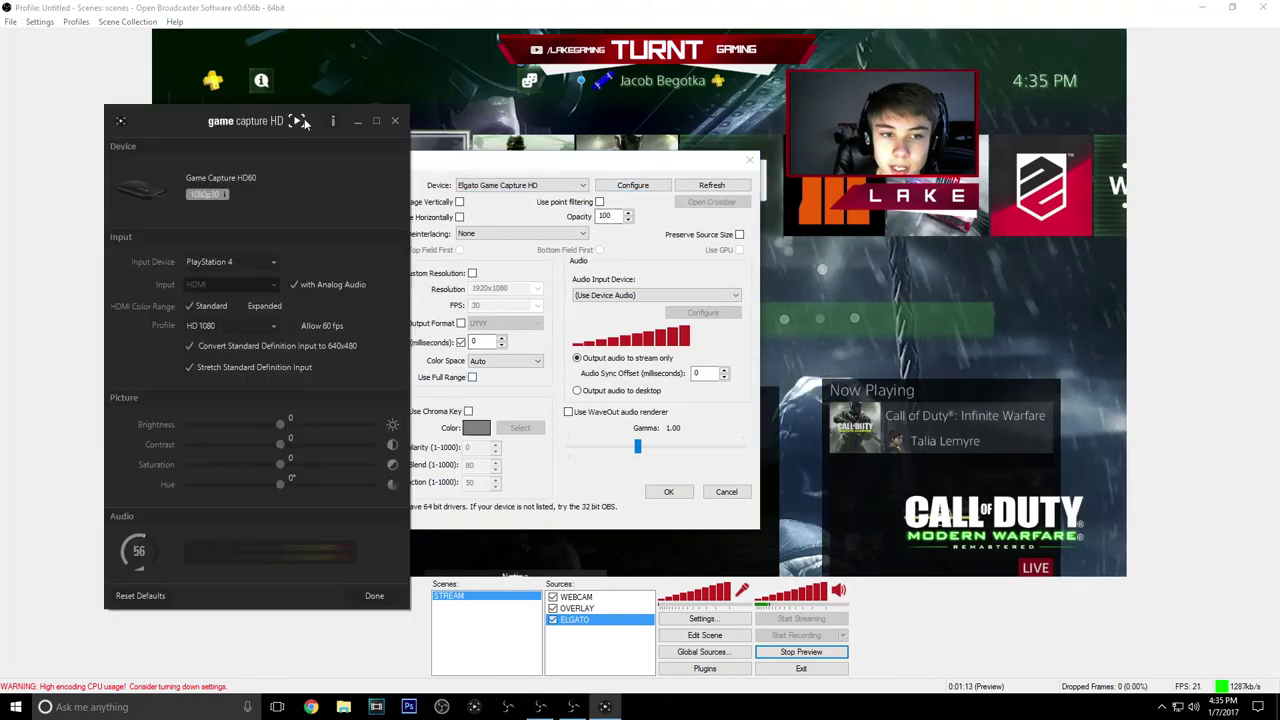
drag(182, 120, 222, 105)
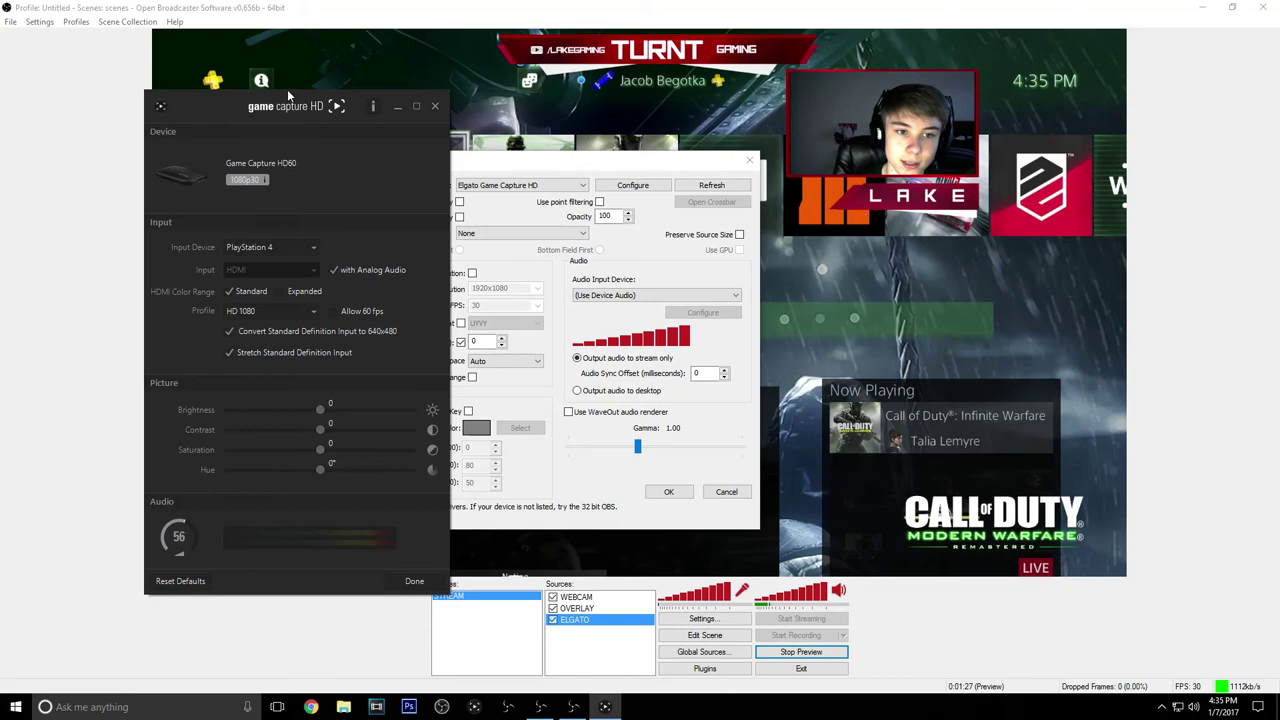
click(434, 107)
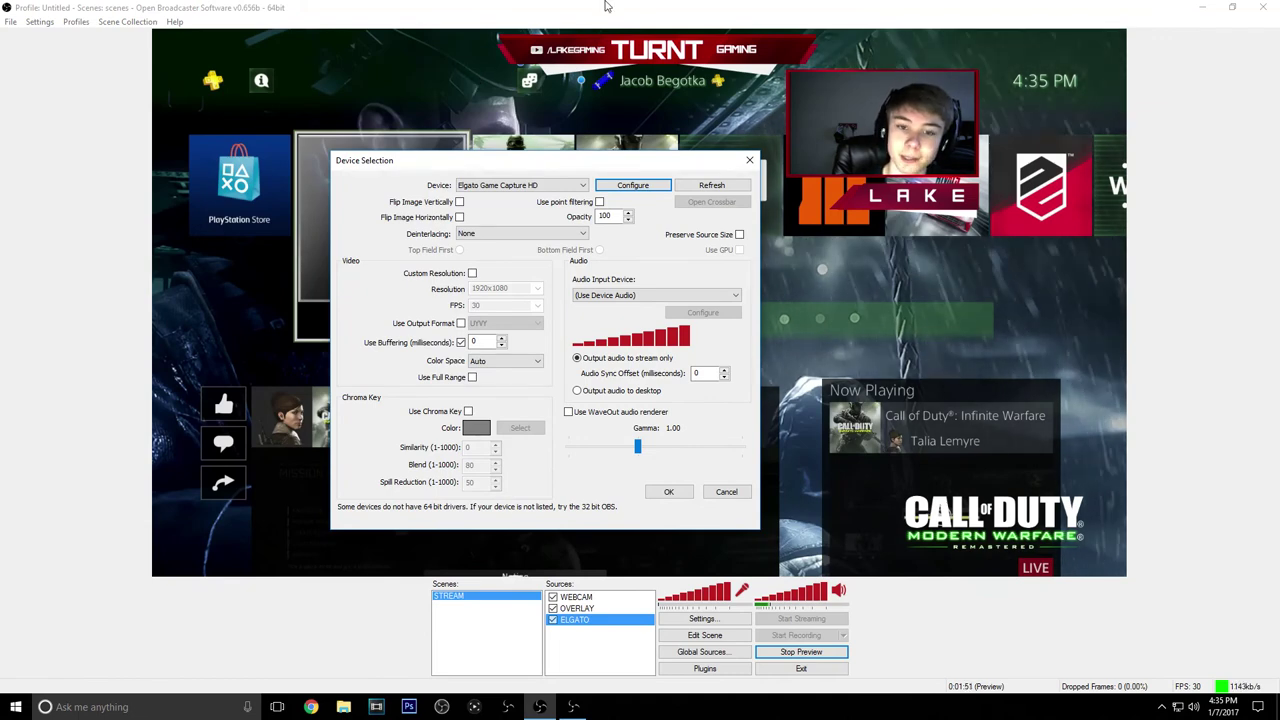
click(749, 160)
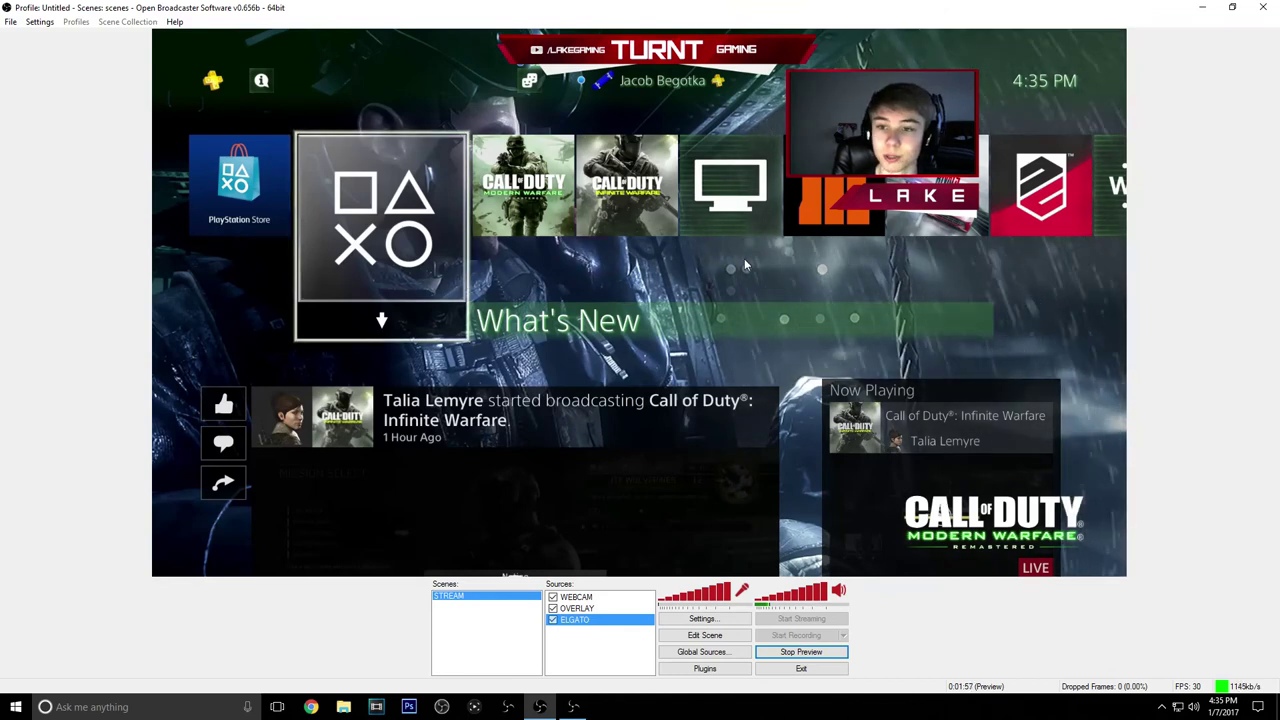
- Set encoding to AMD VCE with CBR, max bitrate 3000, quality balance 10, OpenCL NV12 off
click(704, 618)
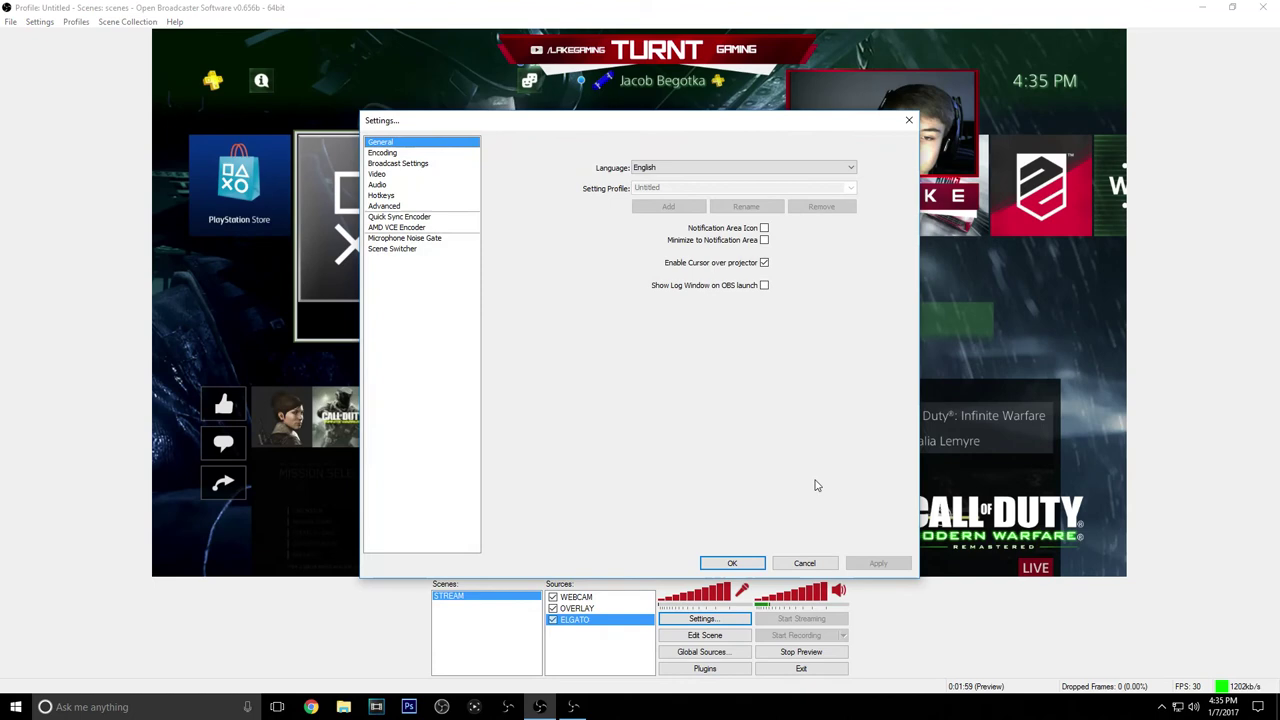
click(430, 154)
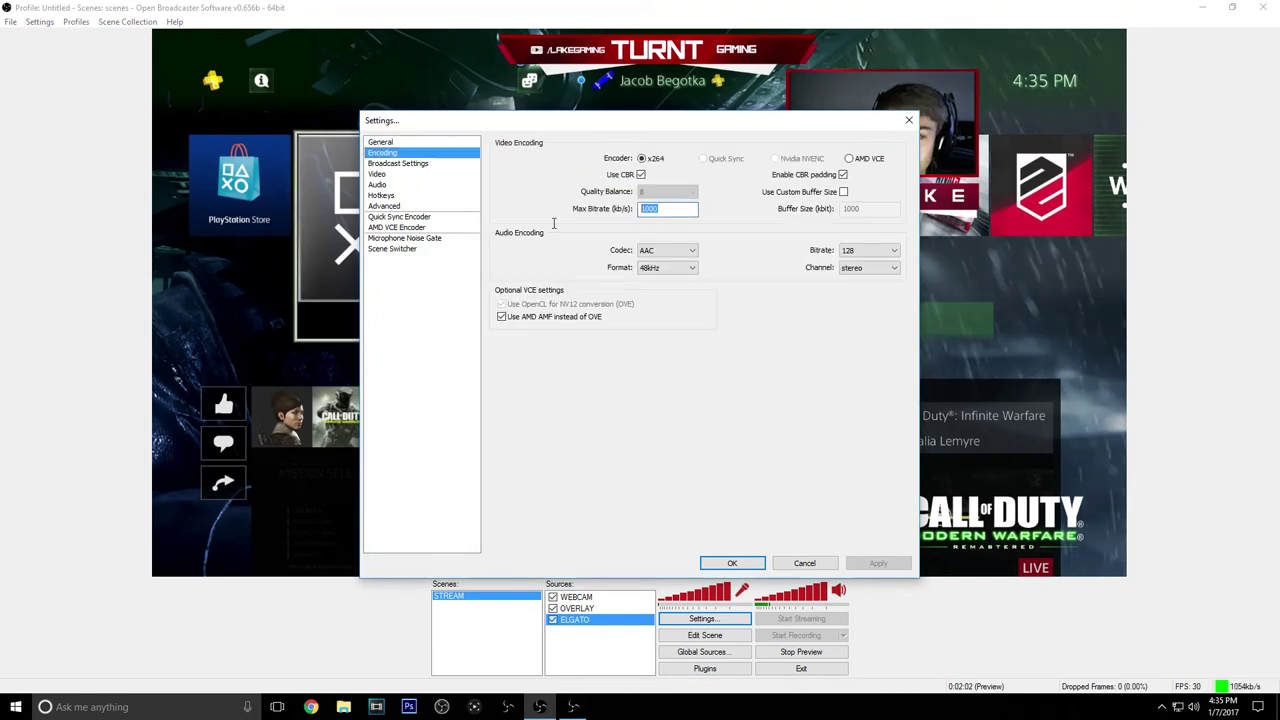
text(30)
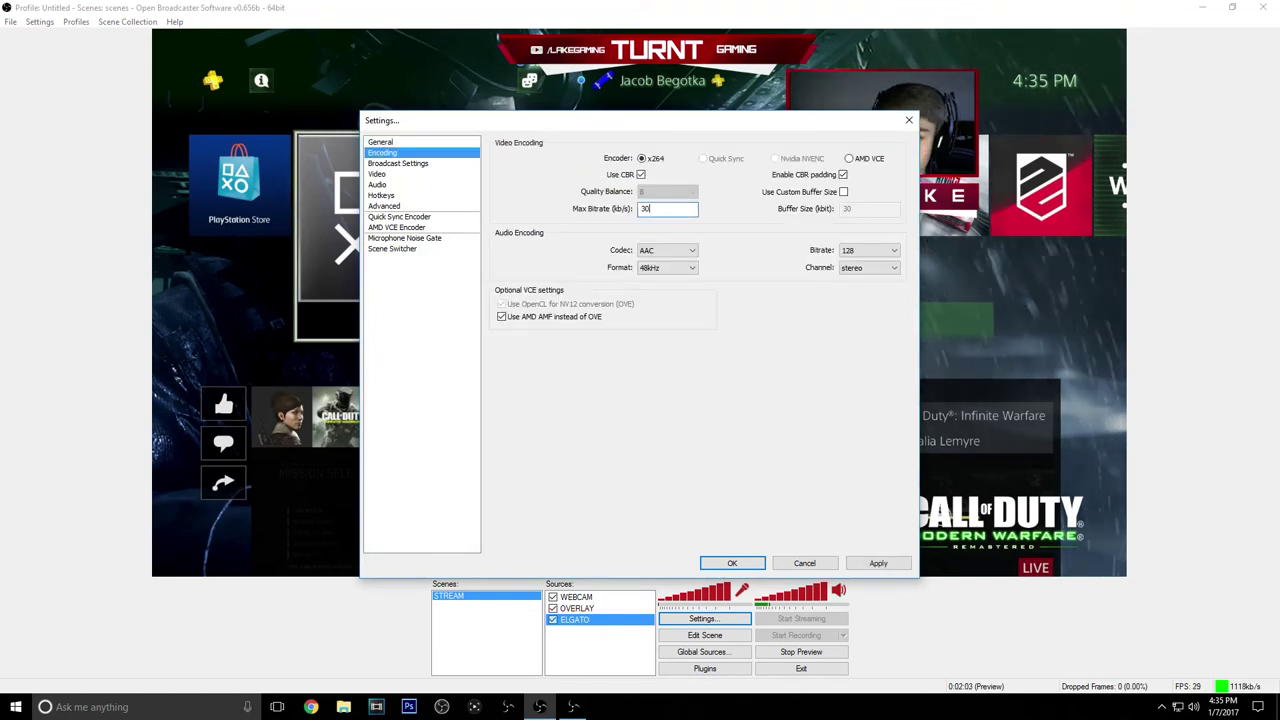
text(00)
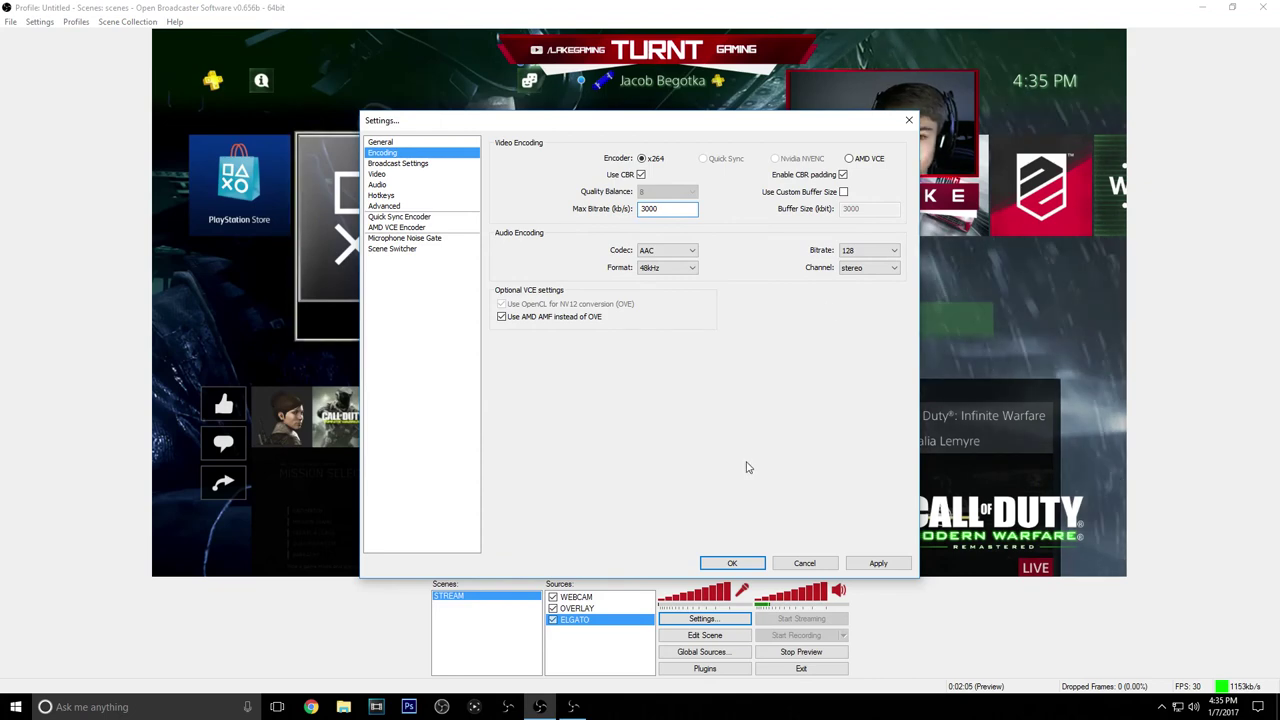
click(641, 175)
click(667, 191)
click(660, 291)
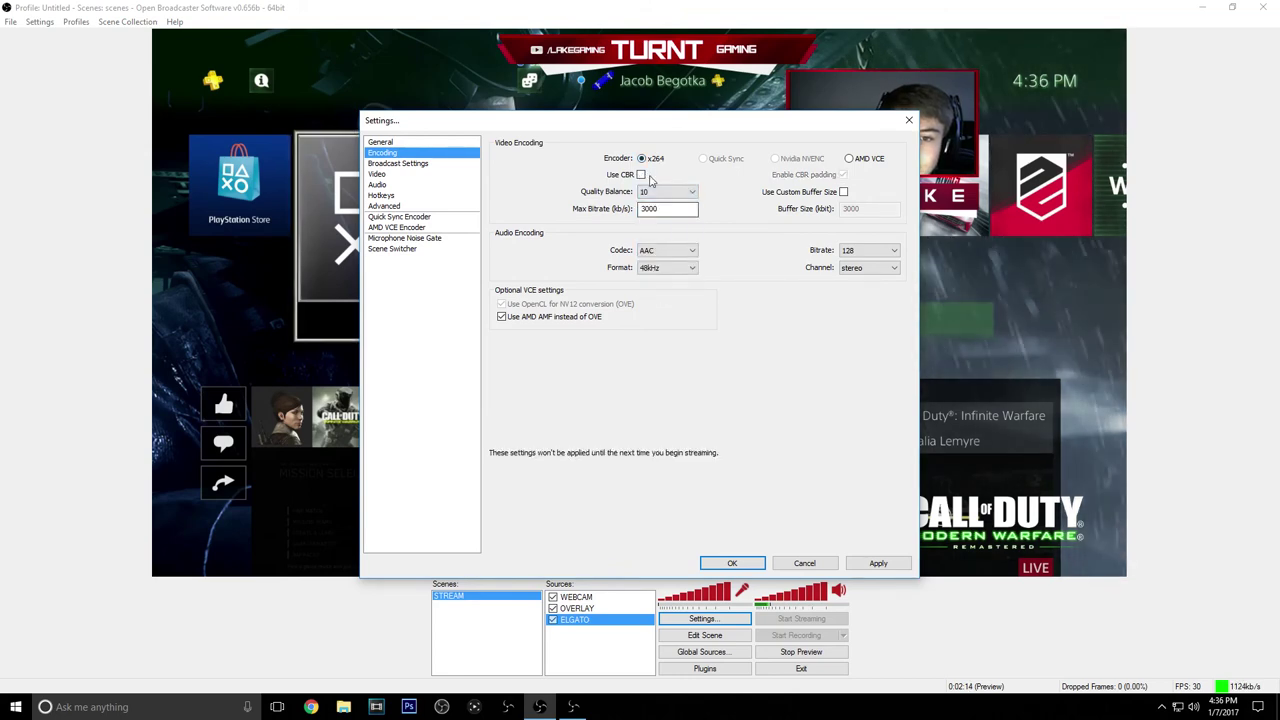
click(641, 175)
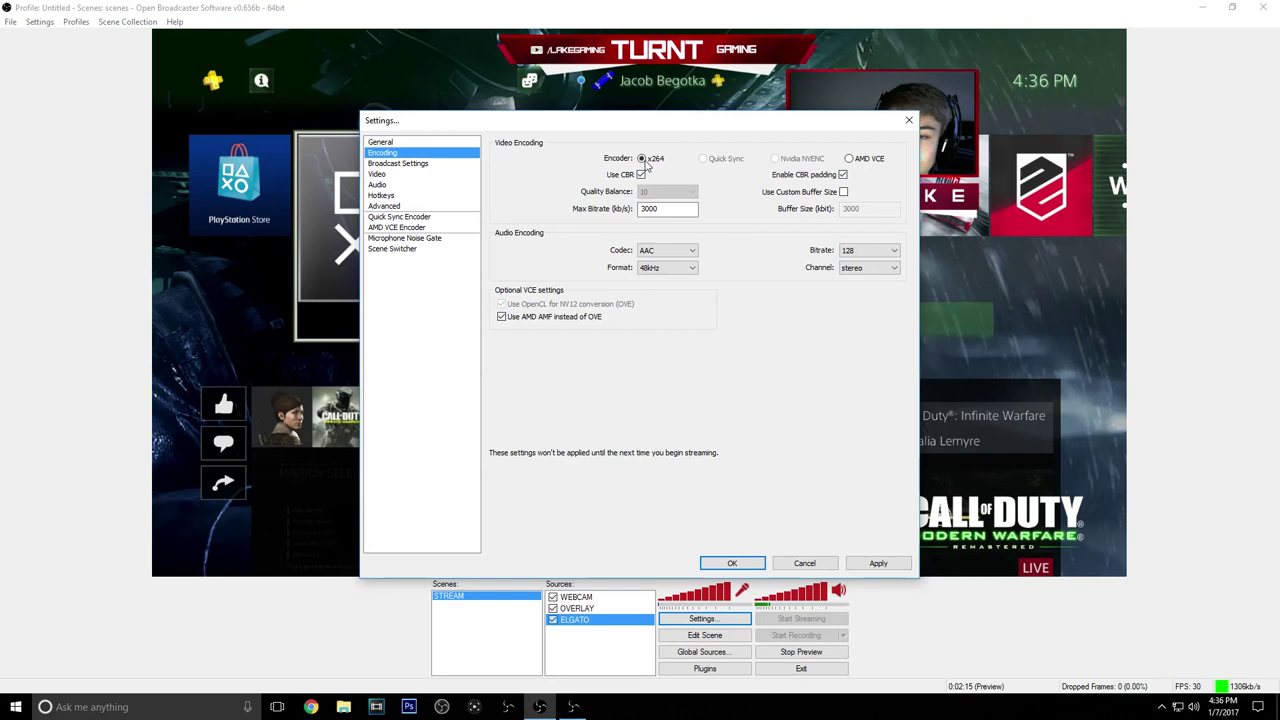
click(868, 159)
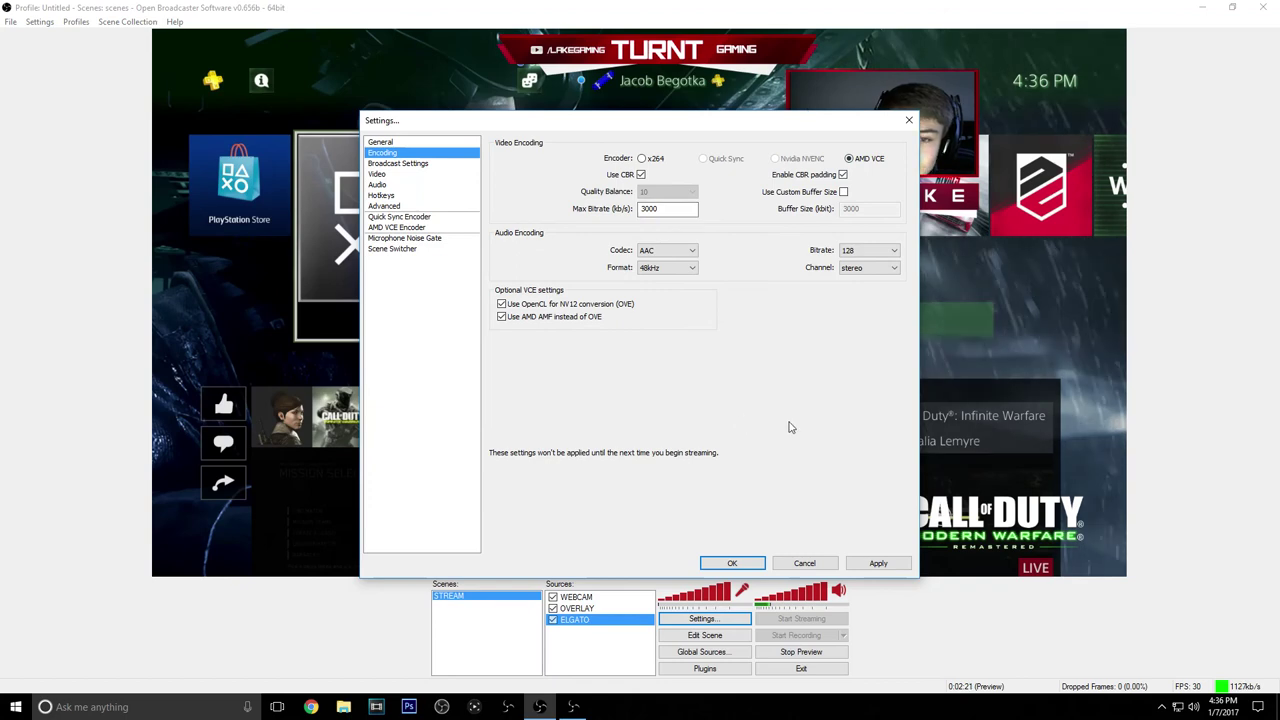
click(536, 307)
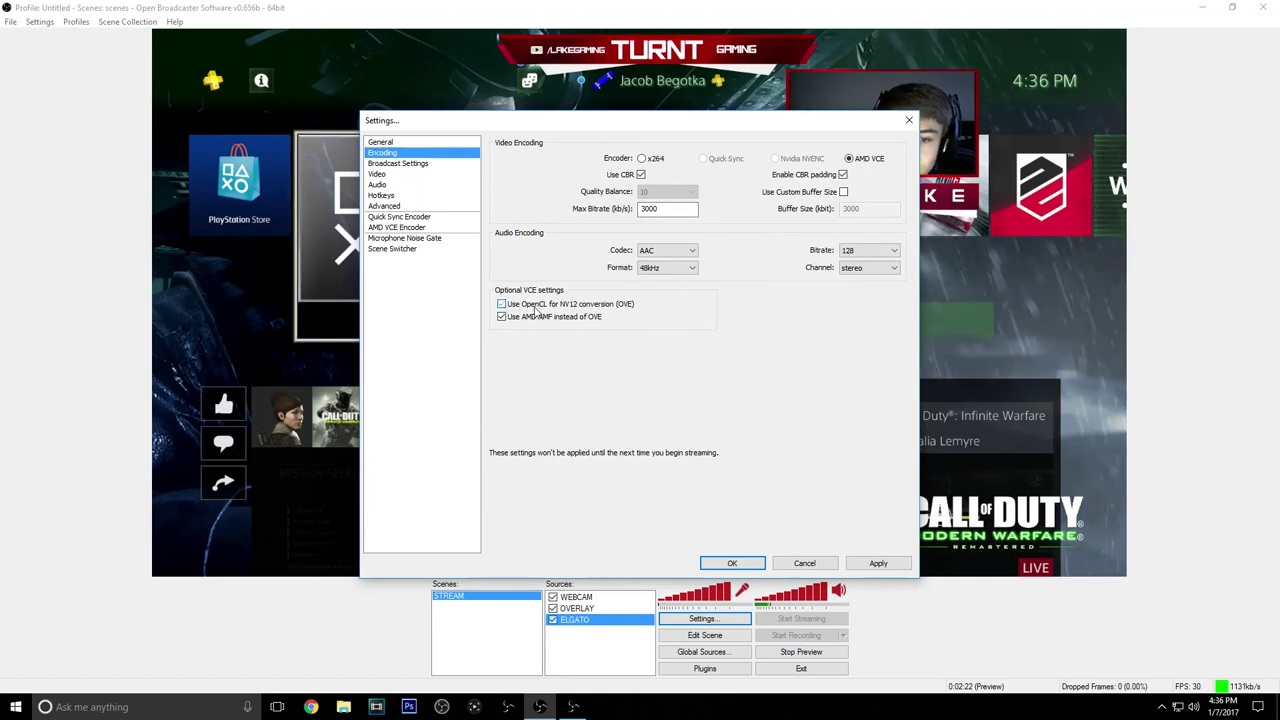
click(433, 164)
- Apply the encoding changes and view the 1920x1080, 30 FPS Video settings
click(585, 397)
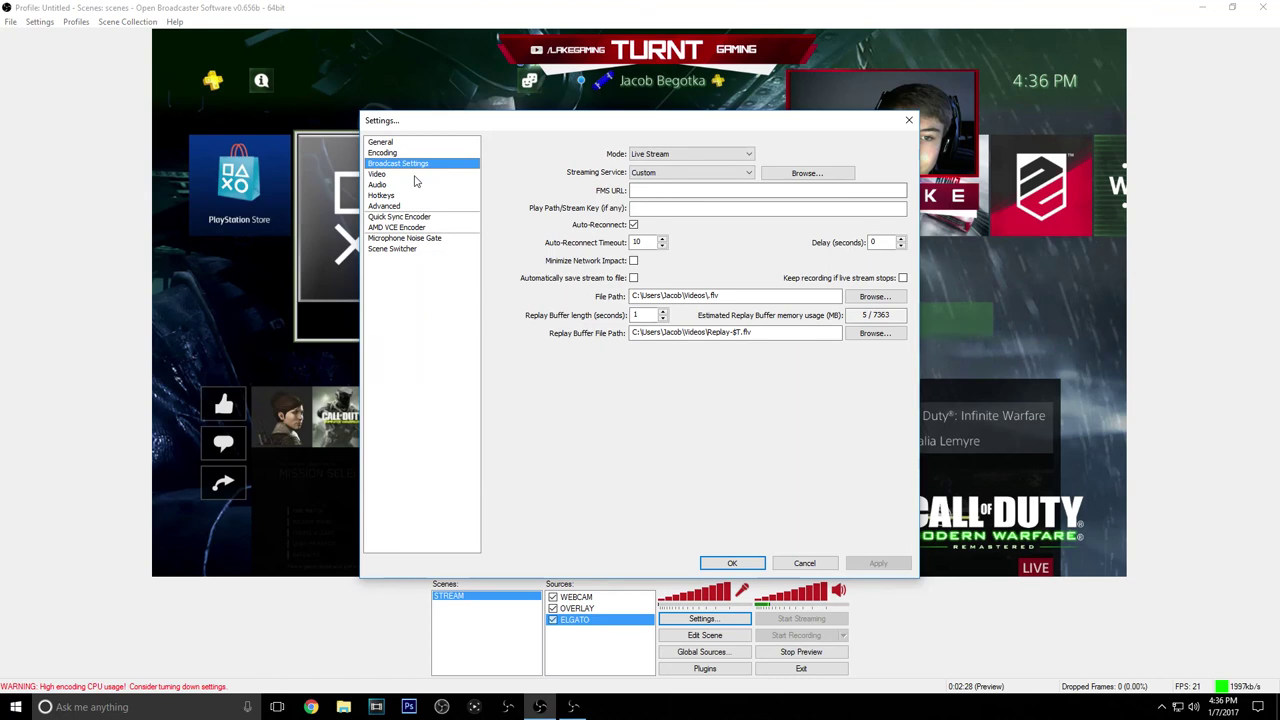
click(378, 174)
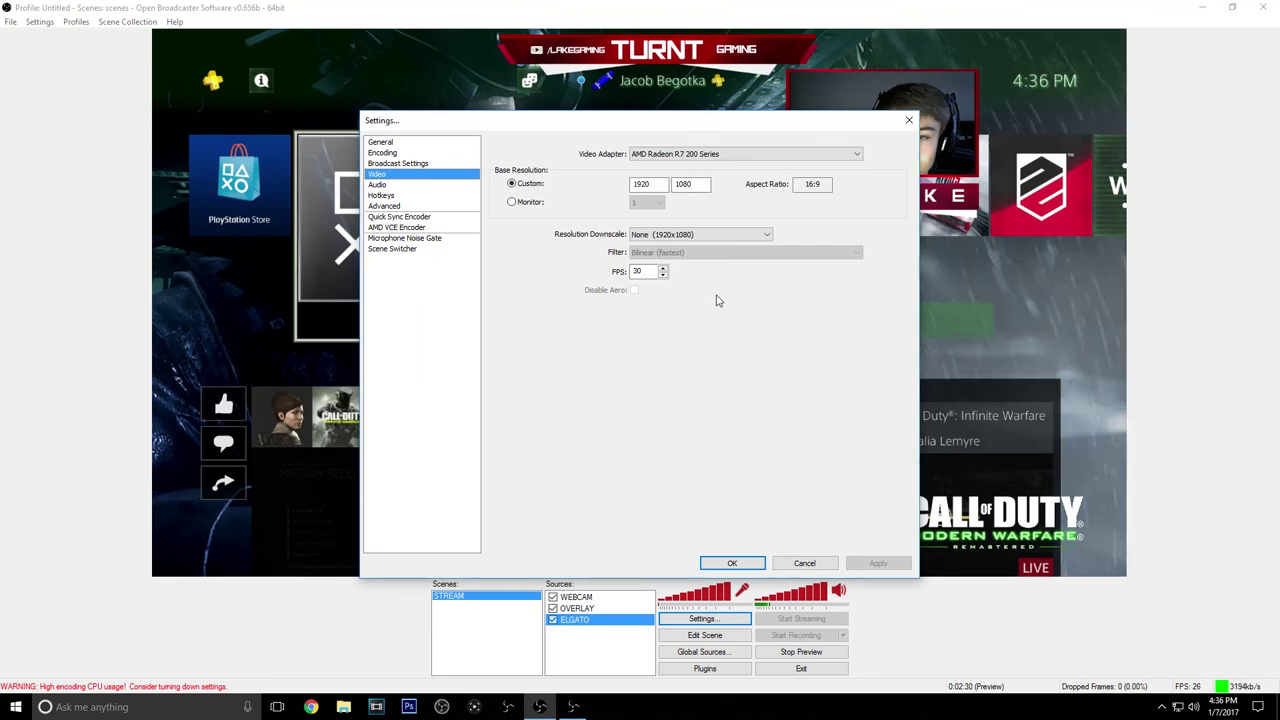